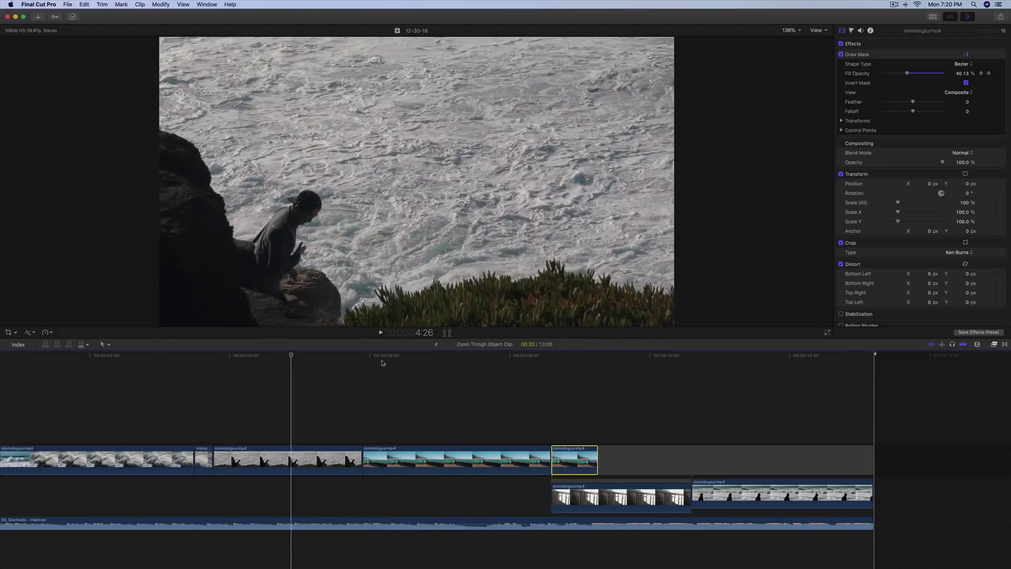
Scrub through the van clip to review the mask's fill-opacity fade revealing the bridge.
{"action": "left_click", "coordinate": [558, 363]}
{"action": "left_click_drag", "start_coordinate": [558, 362], "coordinate": [304, 377]}
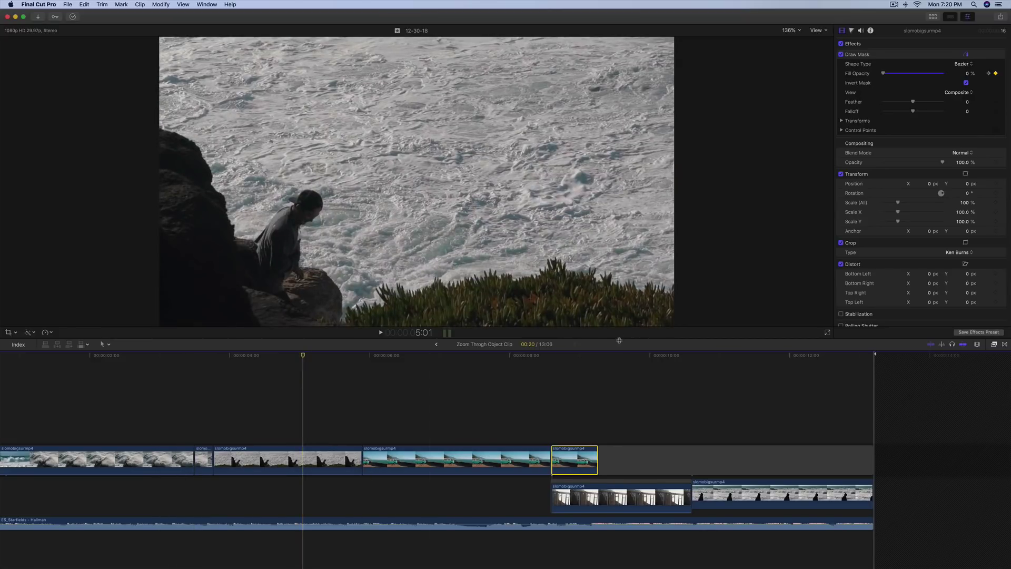
{"action": "left_click", "coordinate": [576, 358]}
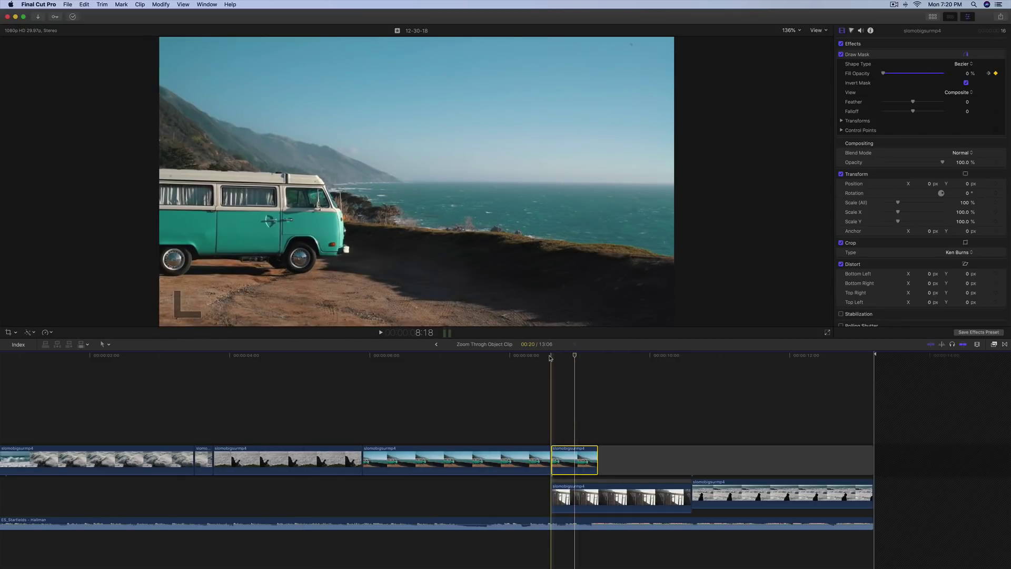
{"action": "left_click_drag", "start_coordinate": [551, 358], "coordinate": [582, 356]}
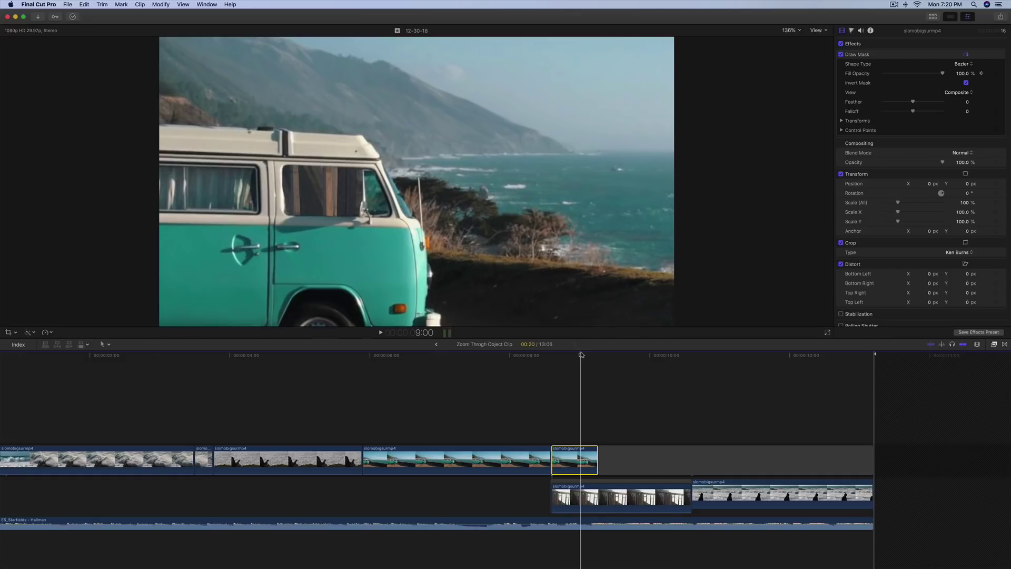
{"action": "left_click_drag", "start_coordinate": [582, 355], "coordinate": [556, 356]}
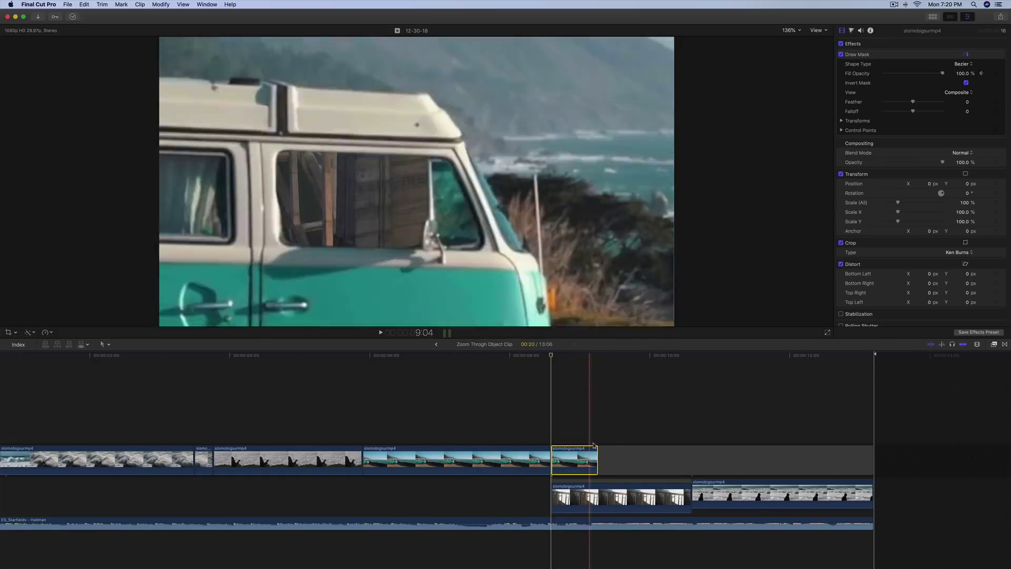
Delete every clip from the timeline, then return to the Zoom Through Object project.
{"action": "key", "text": "super+a"}
{"action": "key", "text": "Delete"}
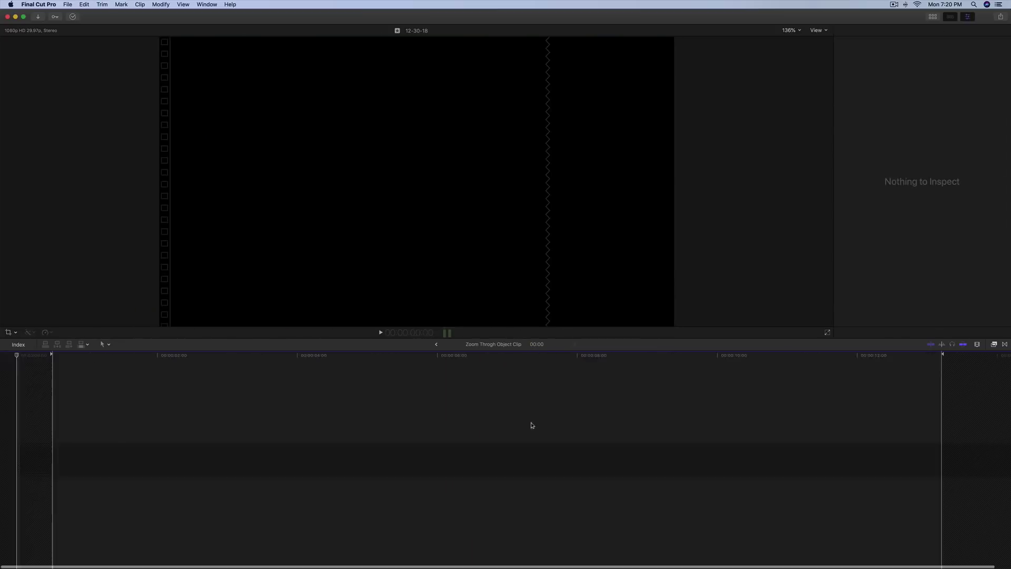
{"action": "left_click", "coordinate": [436, 344]}
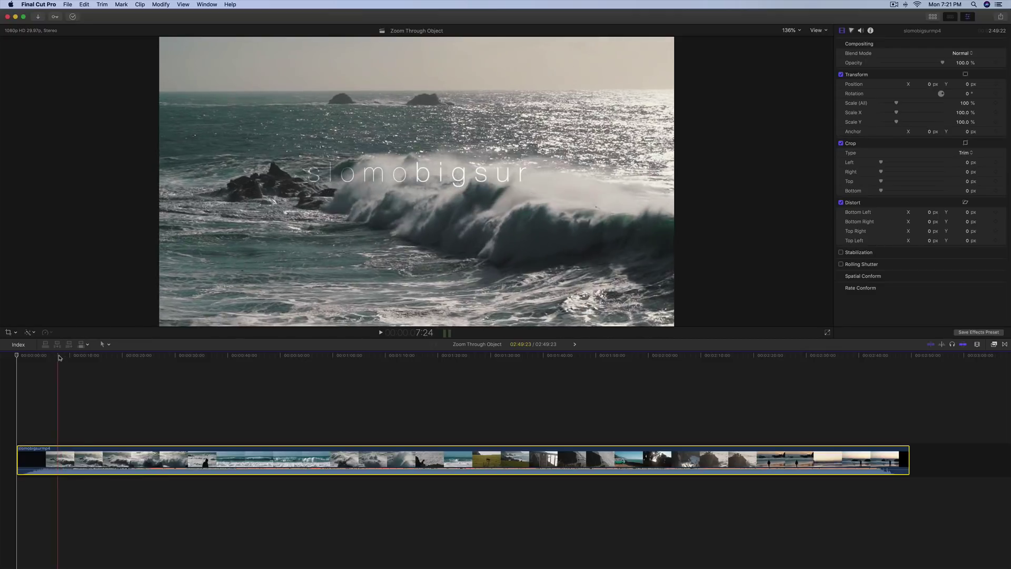
Scrub and play the slomobigsur.mp4 footage to find where the van shot begins near 1:54.
{"action": "left_click_drag", "start_coordinate": [66, 357], "coordinate": [624, 359]}
{"action": "key", "text": "space"}
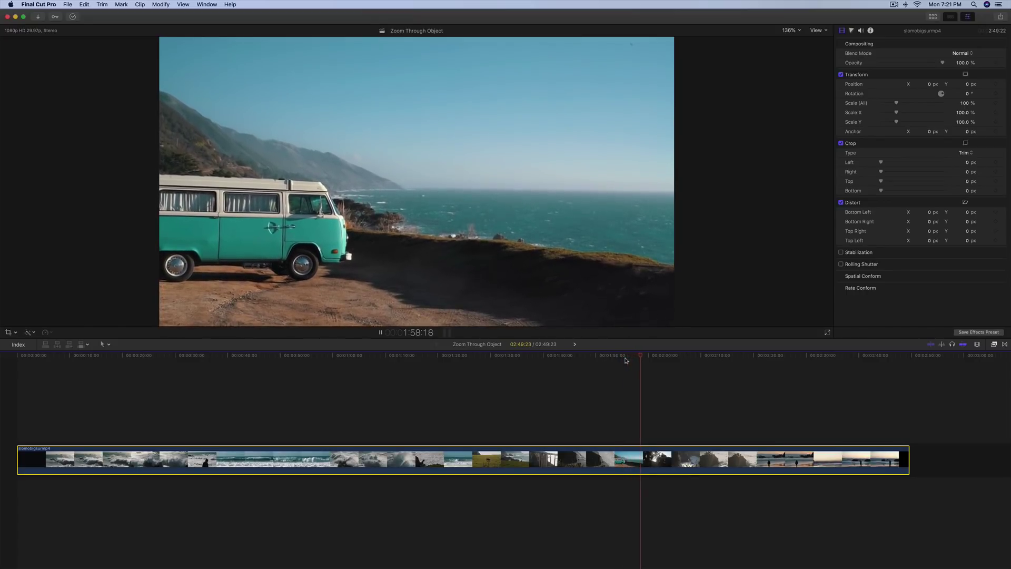
{"action": "left_click_drag", "start_coordinate": [649, 356], "coordinate": [619, 357]}
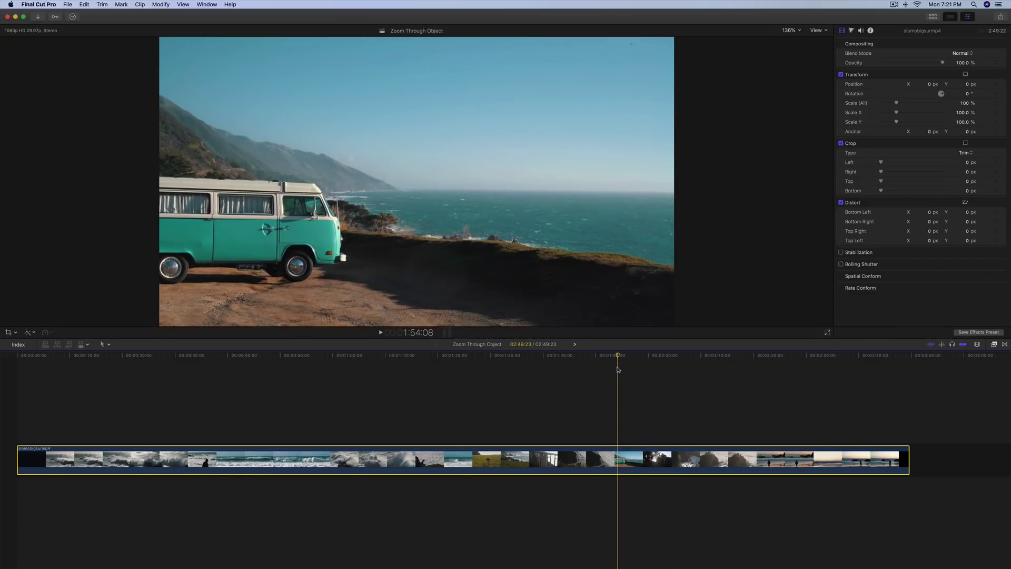
Blade the footage at the van shot's start and end, isolating the short van clip.
{"action": "key", "text": "super+b"}
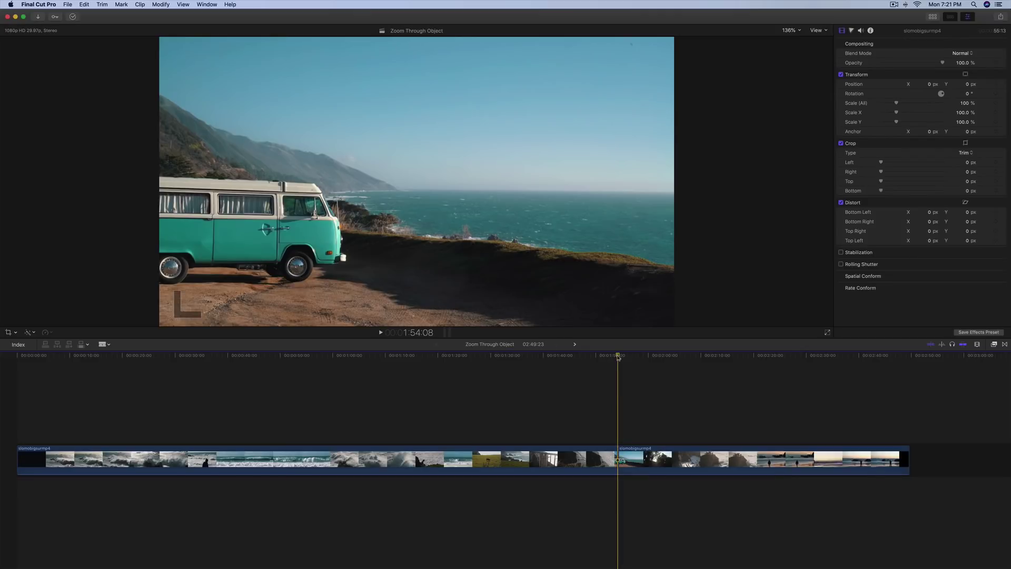
{"action": "left_click", "coordinate": [623, 357]}
{"action": "left_click_drag", "start_coordinate": [623, 356], "coordinate": [645, 356]}
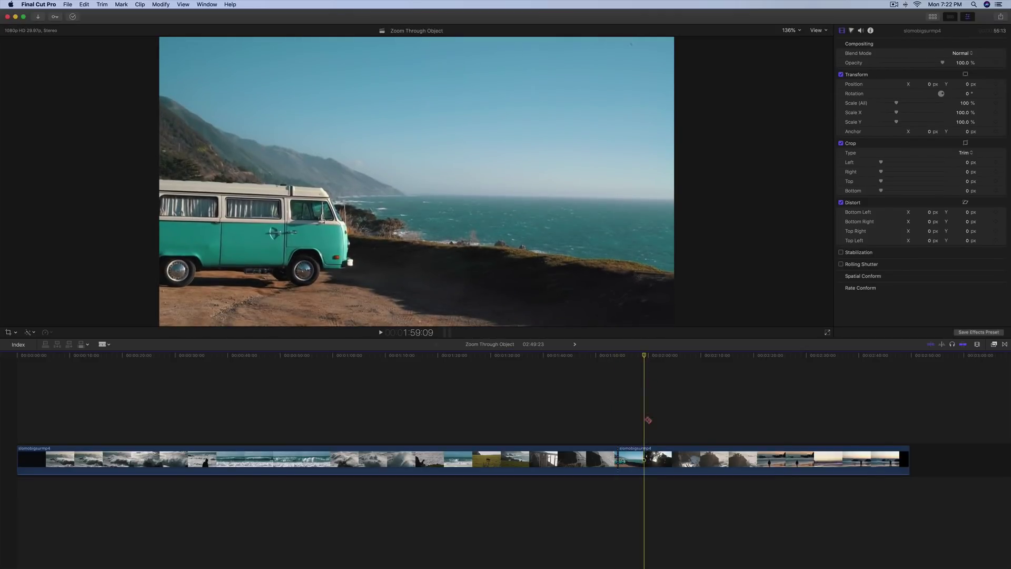
{"action": "left_click", "coordinate": [647, 450]}
{"action": "key", "text": "a"}
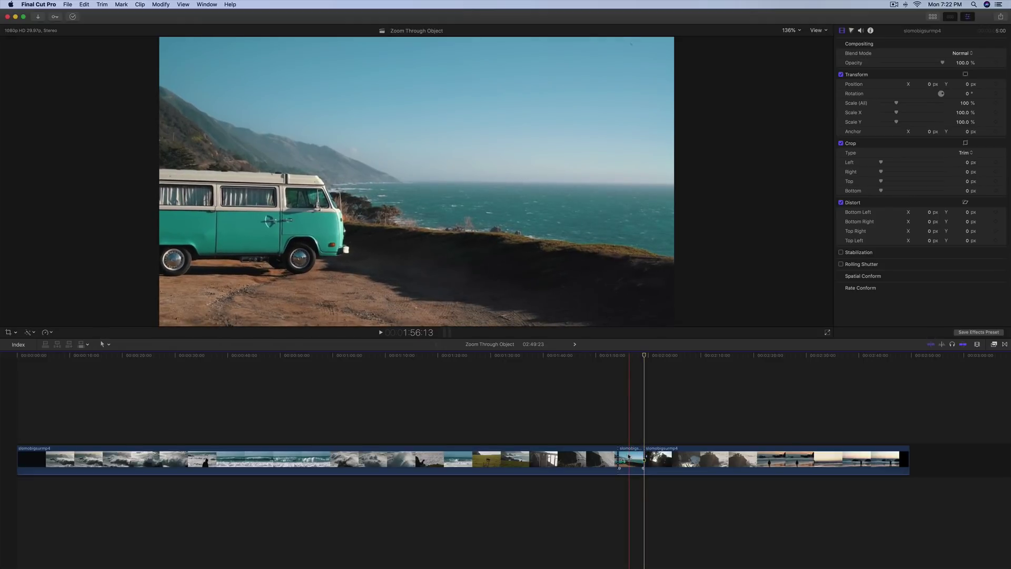
{"action": "left_click", "coordinate": [628, 454]}
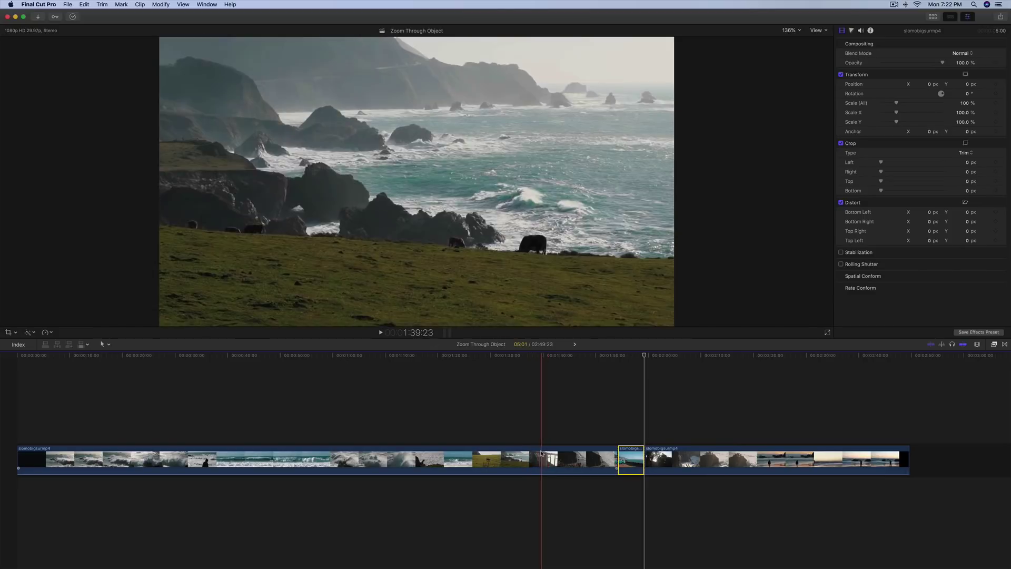
Split off the three-second bridge shot and connect it below the storyline.
{"action": "key", "text": "b"}
{"action": "left_click", "coordinate": [544, 452]}
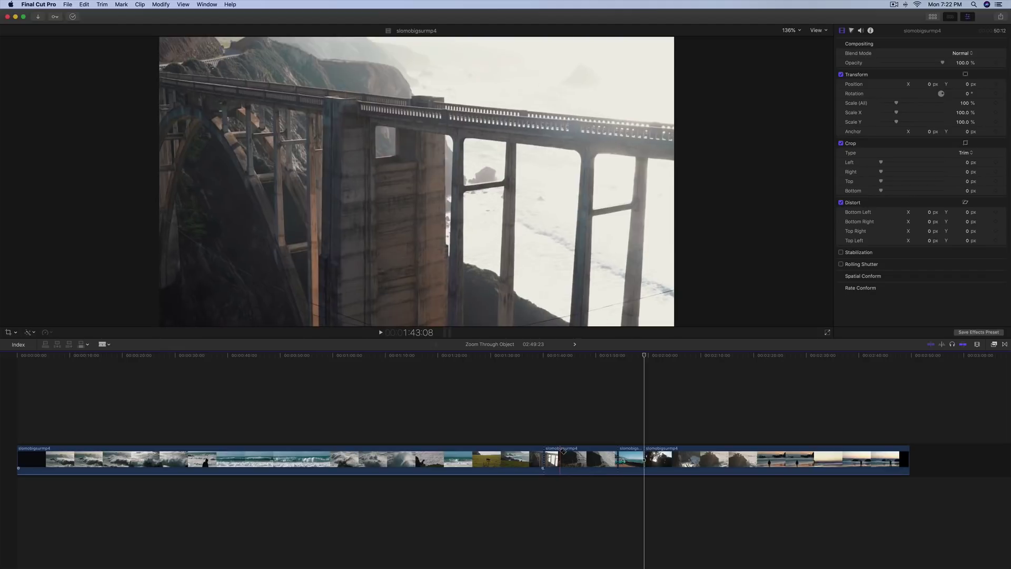
{"action": "left_click", "coordinate": [559, 457]}
{"action": "key", "text": "a"}
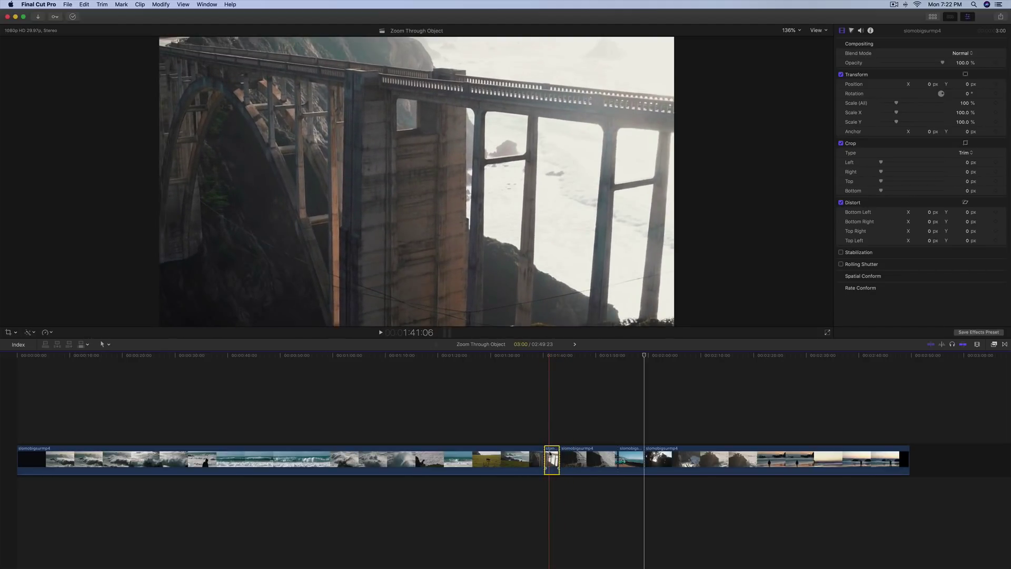
{"action": "left_click_drag", "start_coordinate": [550, 453], "coordinate": [617, 489]}
Delete the footage after the van clip and between the bridge and van shots.
{"action": "left_click", "coordinate": [664, 458]}
{"action": "key", "text": "Delete"}
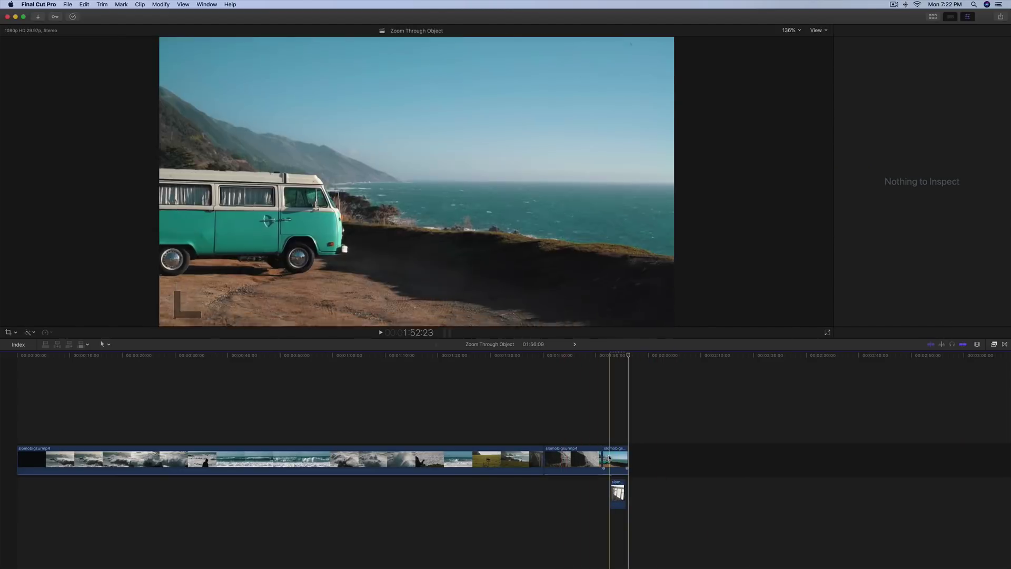
{"action": "left_click", "coordinate": [569, 458]}
{"action": "key", "text": "Delete"}
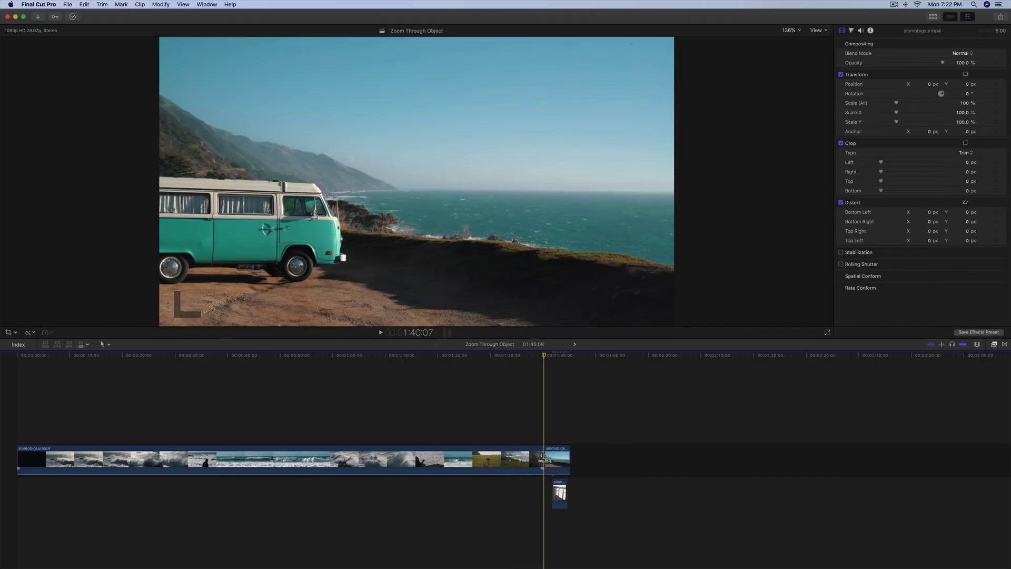
{"action": "left_click_drag", "start_coordinate": [537, 460], "coordinate": [498, 454]}
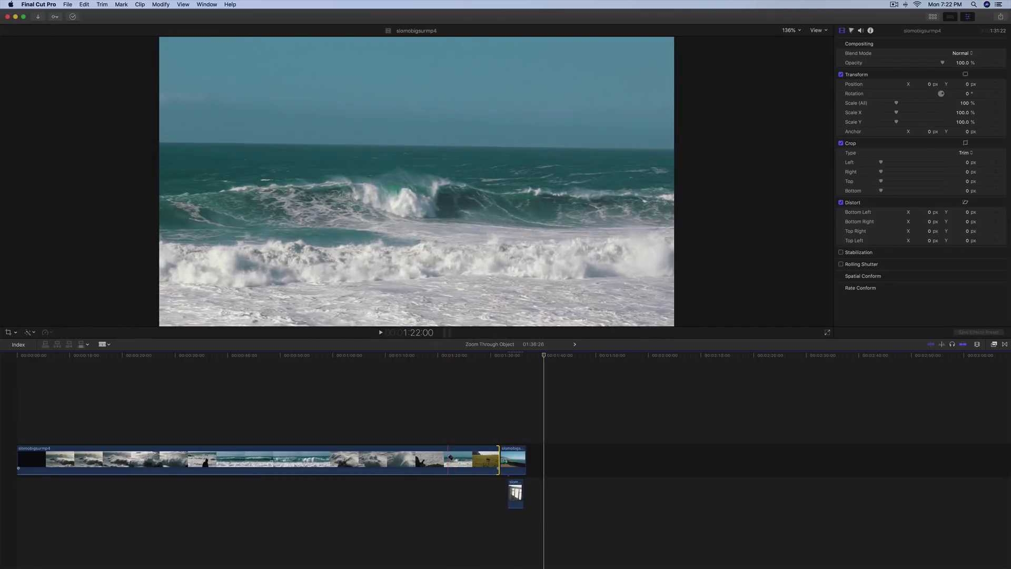
Blade the long clip before the van shot and play back the edit.
{"action": "key", "text": "super+b"}
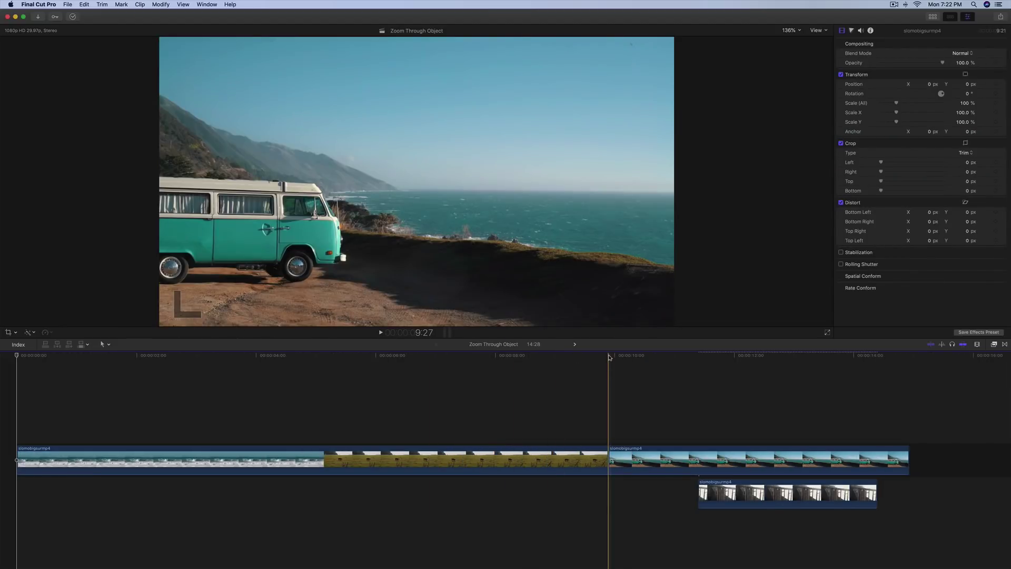
{"action": "key", "text": "space"}
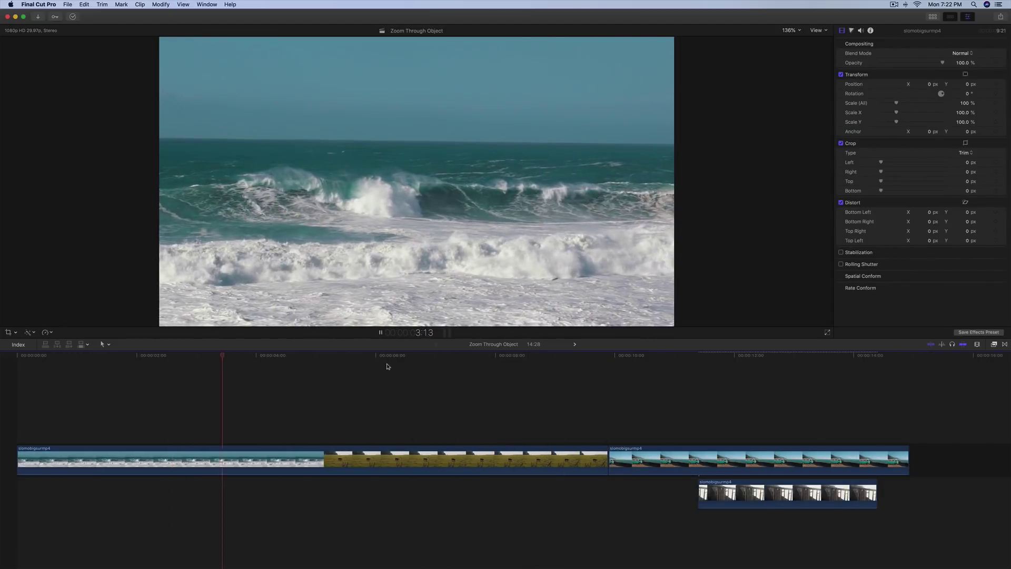
{"action": "scroll", "coordinate": [527, 364], "scroll_direction": "right", "scroll_amount": 1}
{"action": "left_click", "coordinate": [572, 360]}
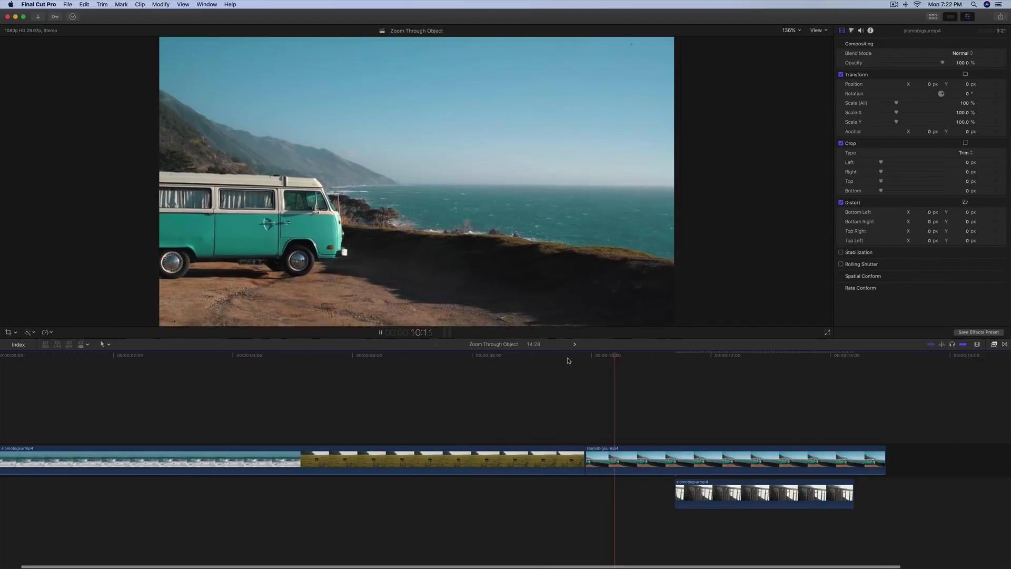
{"action": "key", "text": "space"}
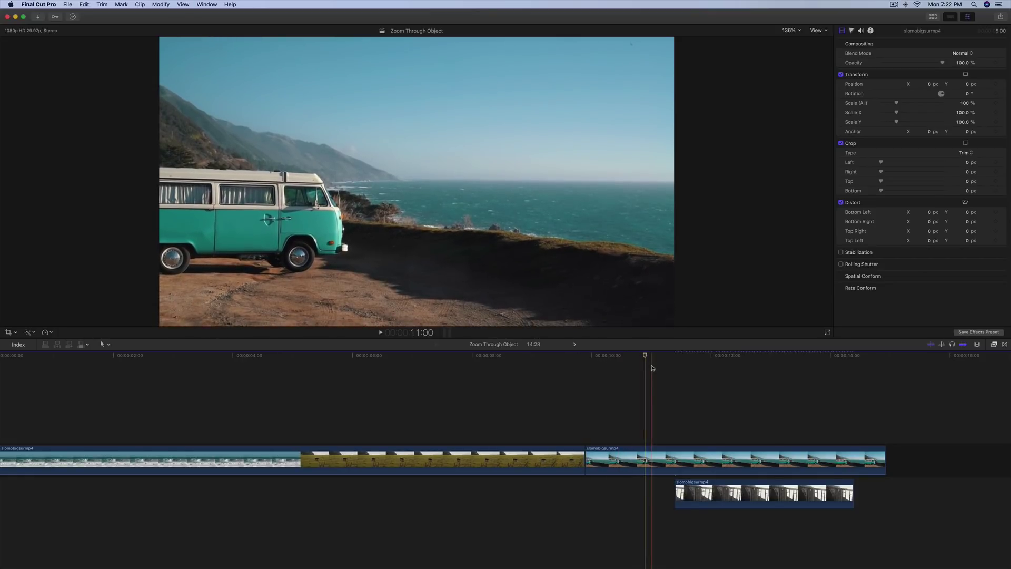
Slide the connected bridge clip so it starts under the van clip's final second.
{"action": "left_click", "coordinate": [717, 411]}
{"action": "left_click_drag", "start_coordinate": [701, 487], "coordinate": [899, 459]}
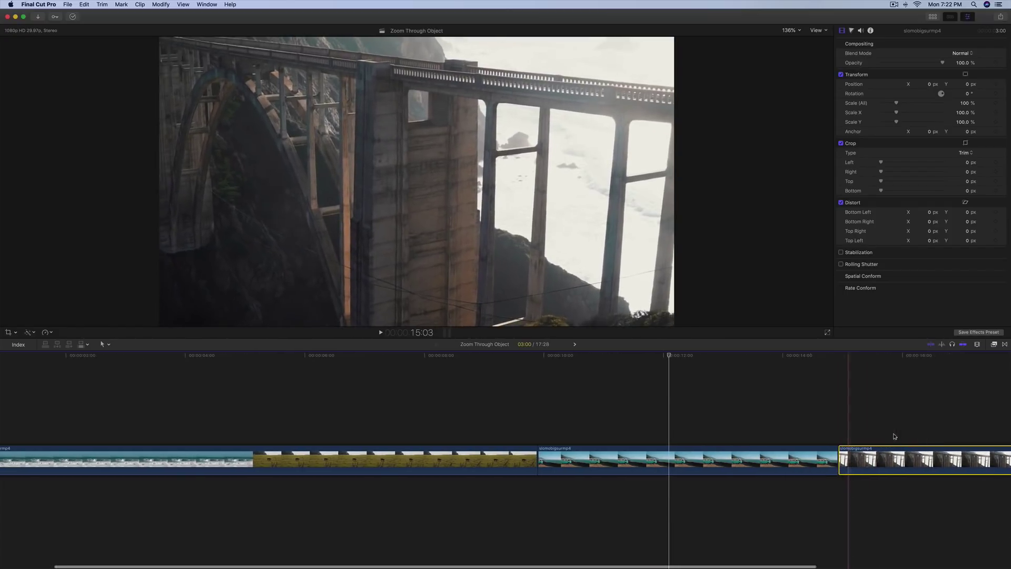
{"action": "scroll", "coordinate": [843, 437], "scroll_direction": "right", "scroll_amount": 3}
{"action": "key", "text": "space"}
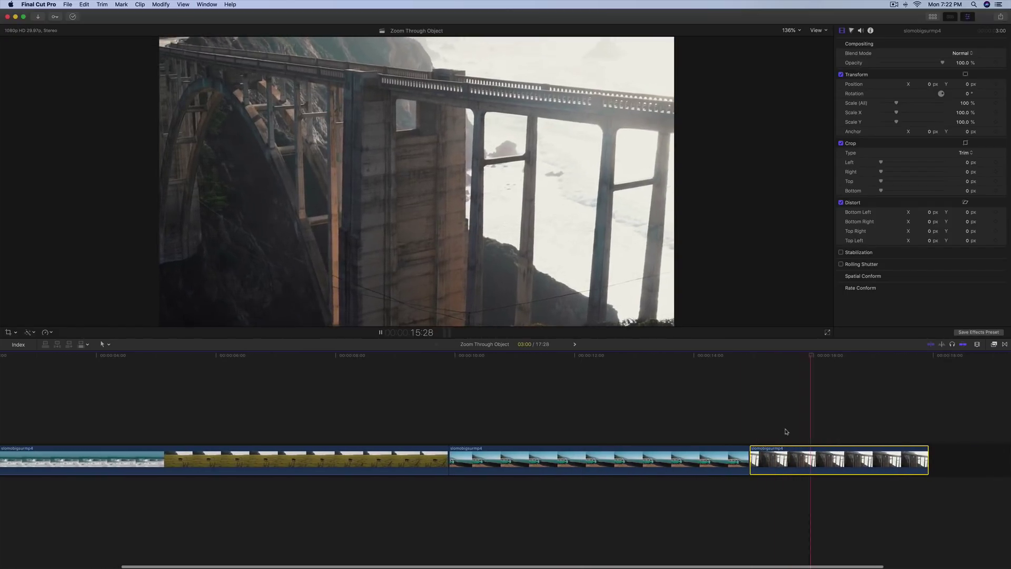
{"action": "left_click_drag", "start_coordinate": [794, 455], "coordinate": [749, 493]}
Deselect the bridge, step frame by frame, and zoom the timeline to land near 14:18.
{"action": "left_click", "coordinate": [751, 422]}
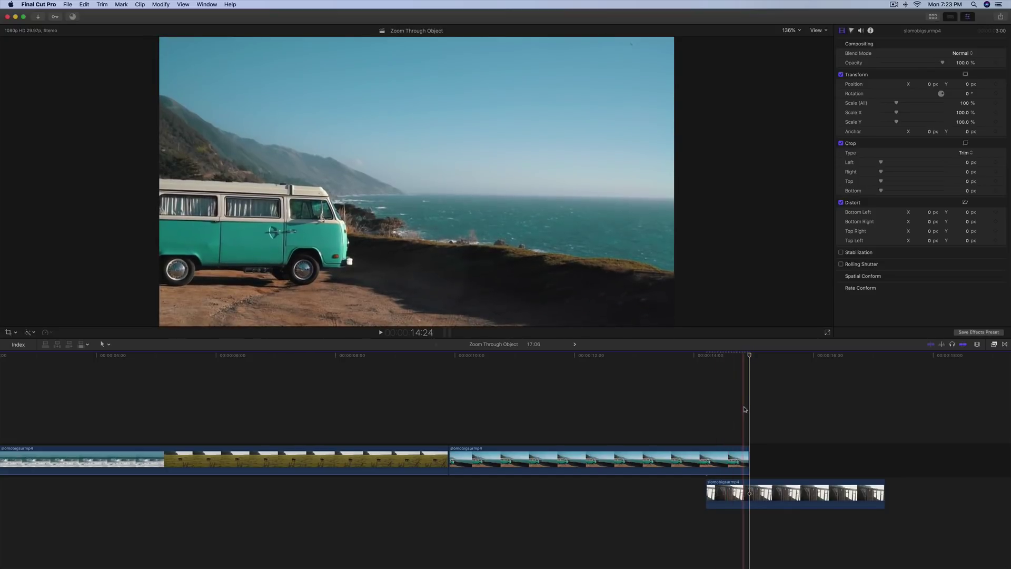
{"action": "key", "text": "Left"}
{"action": "key", "text": "Right"}
{"action": "key", "text": "Left"}
{"action": "key", "text": "Left"}
{"action": "key", "text": "Left"}
{"action": "key", "text": "Left"}
{"action": "key", "text": "Left"}
{"action": "key", "text": "Left"}
{"action": "key", "text": "Left"}
{"action": "key", "text": "Left"}
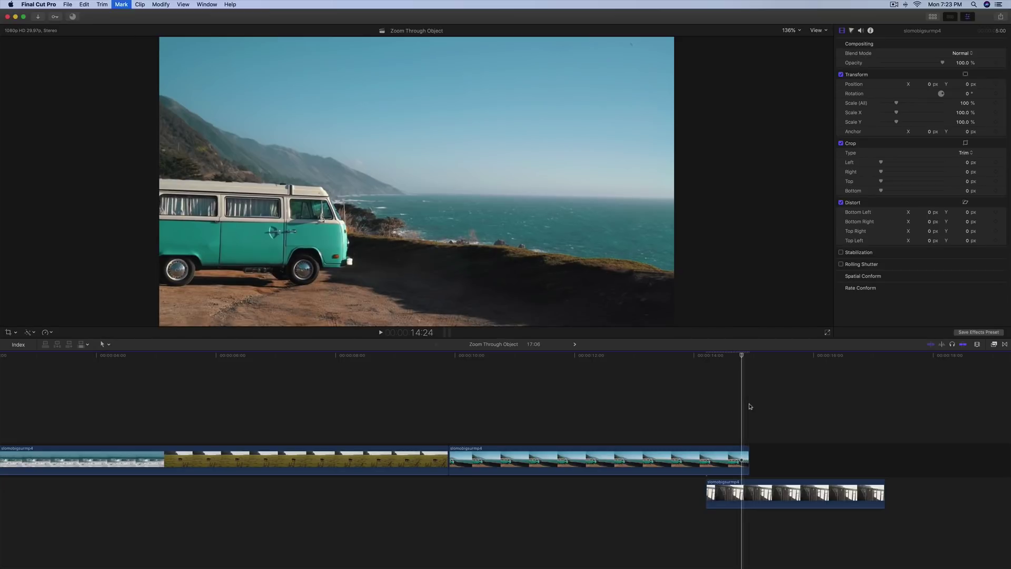
{"action": "key", "text": "Left"}
{"action": "key", "text": "Left"}
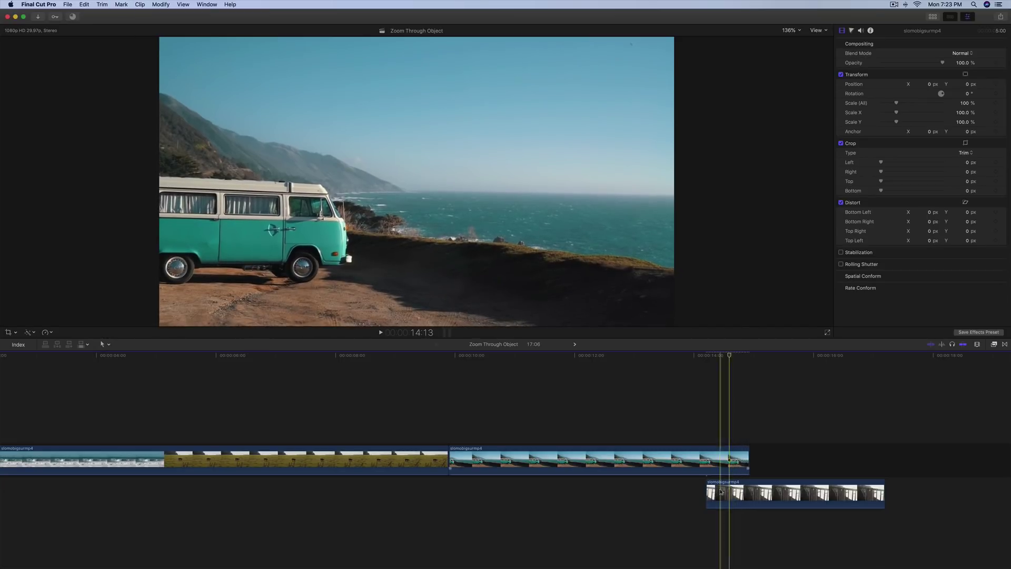
{"action": "key", "text": "super+equal"}
{"action": "key", "text": "Left"}
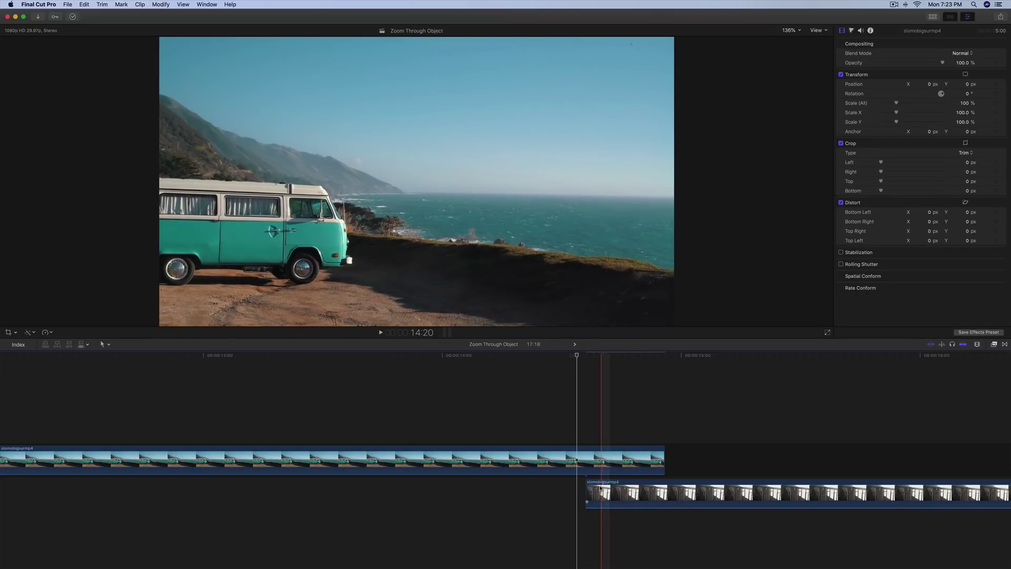
{"action": "left_click", "coordinate": [586, 355]}
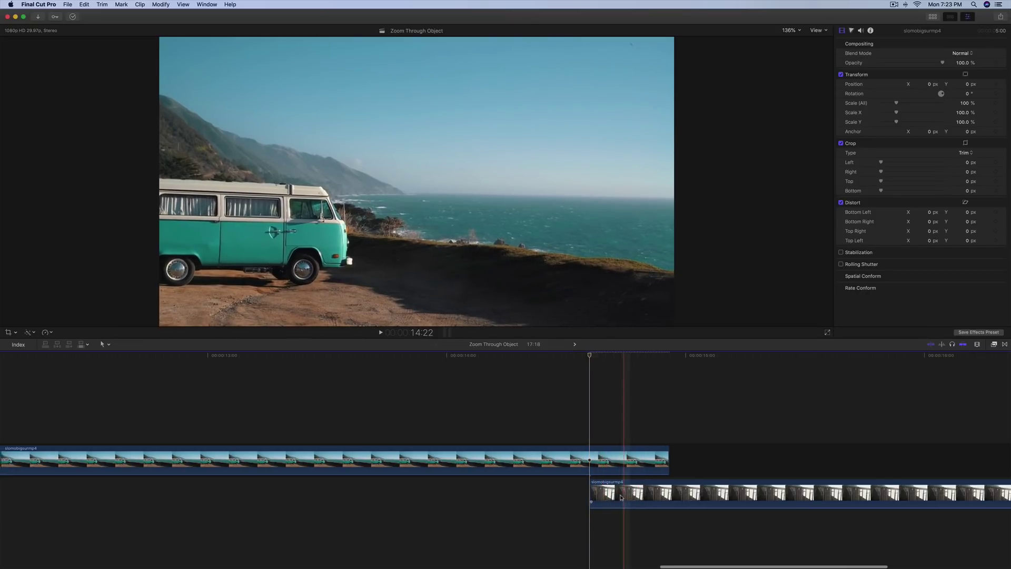
{"action": "scroll", "coordinate": [600, 411], "scroll_direction": "right", "scroll_amount": 3}
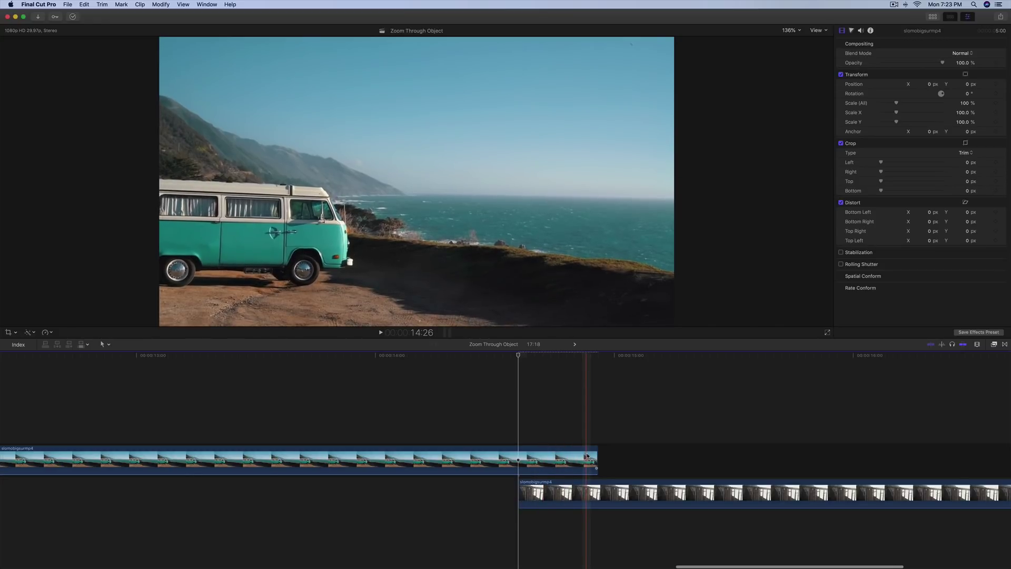
Select the van clip, preview the bridge, and park the playhead at 14:23.
{"action": "left_click", "coordinate": [560, 459]}
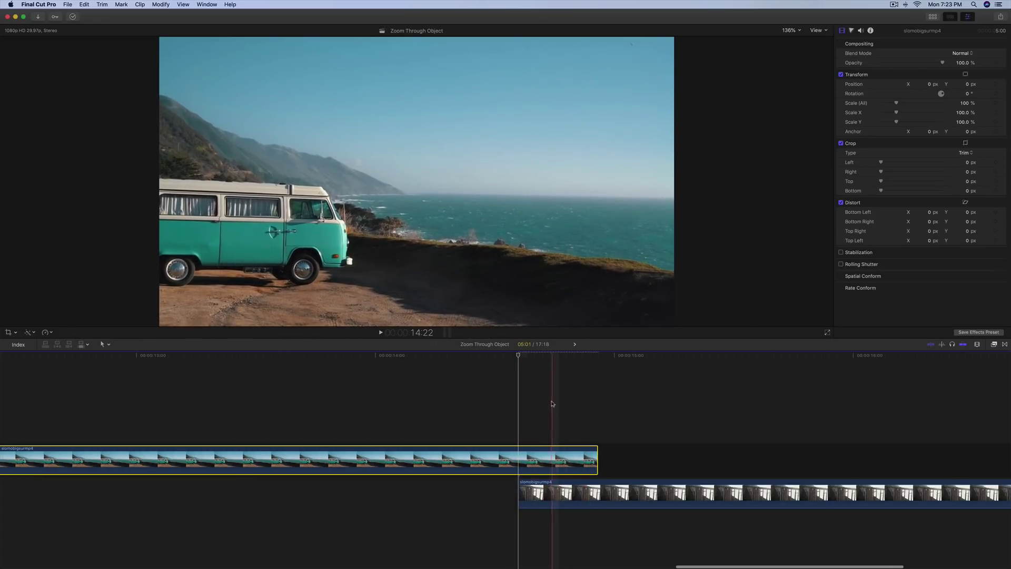
{"action": "scroll", "coordinate": [522, 456], "scroll_direction": "right", "scroll_amount": 4}
{"action": "scroll", "coordinate": [453, 453], "scroll_direction": "right", "scroll_amount": 2}
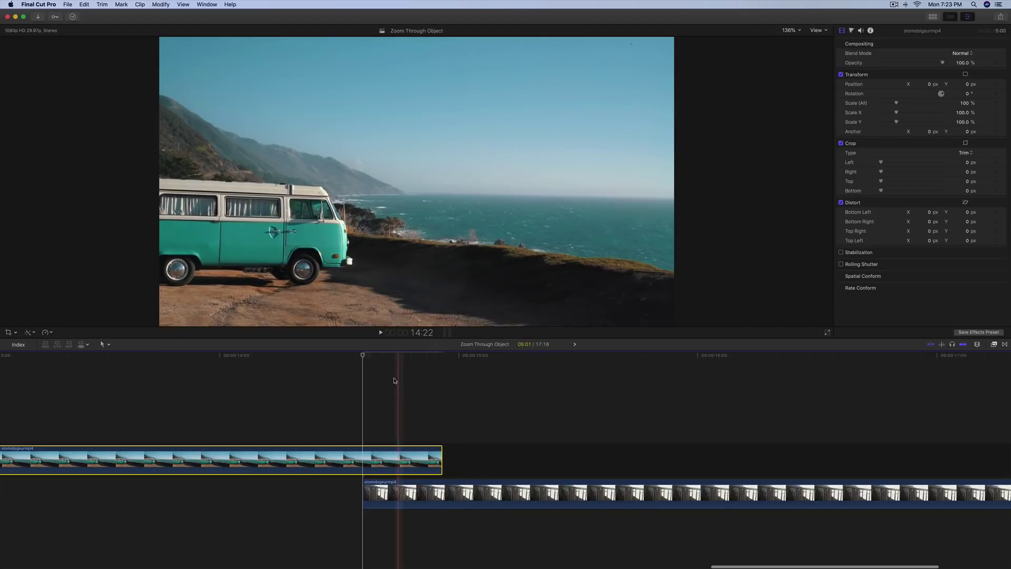
{"action": "left_click", "coordinate": [533, 356]}
{"action": "left_click_drag", "start_coordinate": [533, 357], "coordinate": [400, 468]}
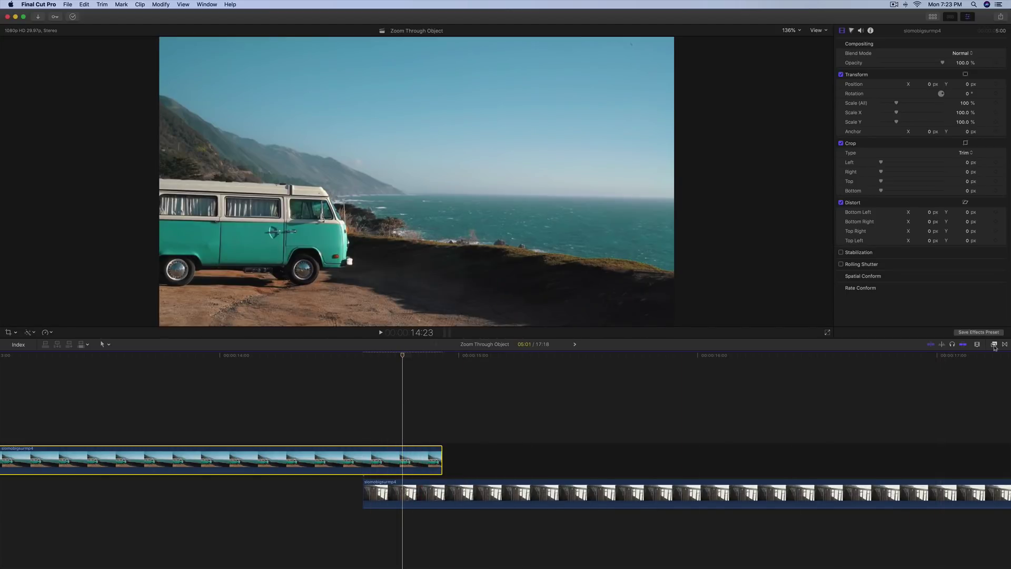
Split the van clip at 14:23 and apply the Draw Mask effect to its short end piece.
{"action": "left_click", "coordinate": [995, 345]}
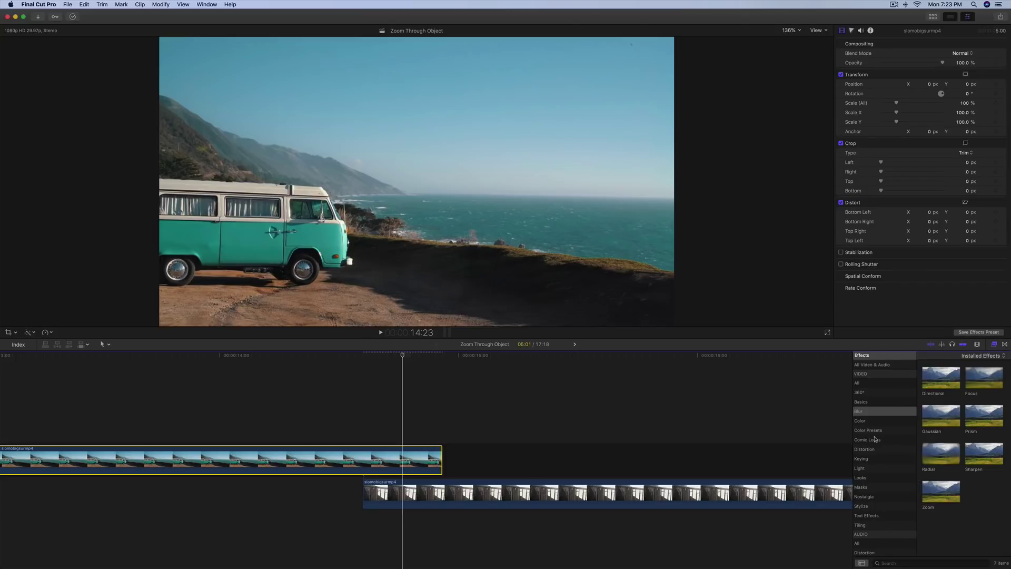
{"action": "left_click", "coordinate": [872, 488]}
{"action": "mouse_move", "coordinate": [948, 383]}
{"action": "left_mouse_down"}
{"action": "mouse_move", "coordinate": [578, 406]}
{"action": "mouse_move", "coordinate": [406, 443]}
{"action": "mouse_move", "coordinate": [407, 453]}
{"action": "mouse_move", "coordinate": [639, 395]}
{"action": "mouse_move", "coordinate": [945, 380]}
{"action": "left_mouse_up"}
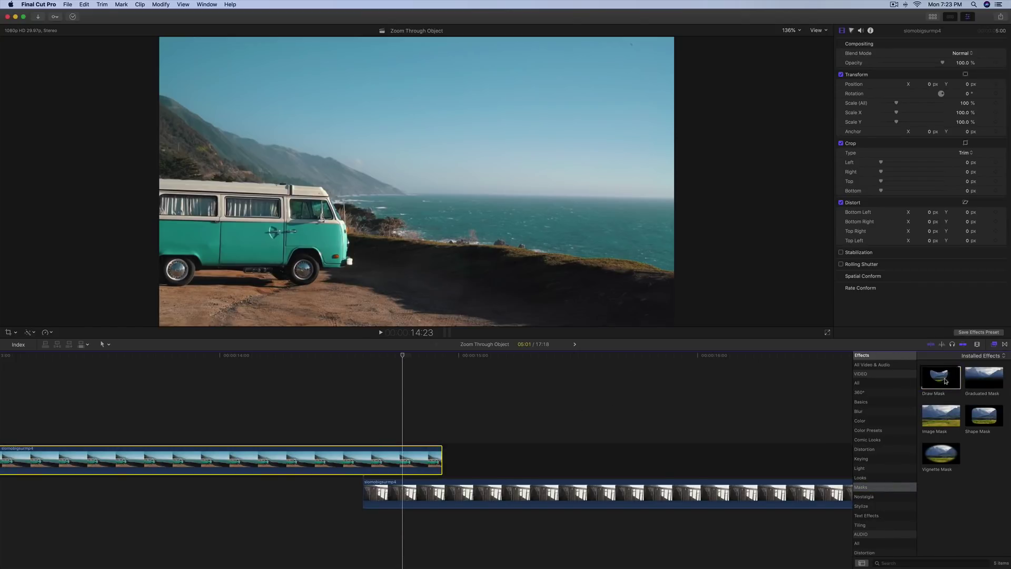
{"action": "key", "text": "b"}
{"action": "left_click", "coordinate": [370, 454]}
{"action": "left_click", "coordinate": [367, 457]}
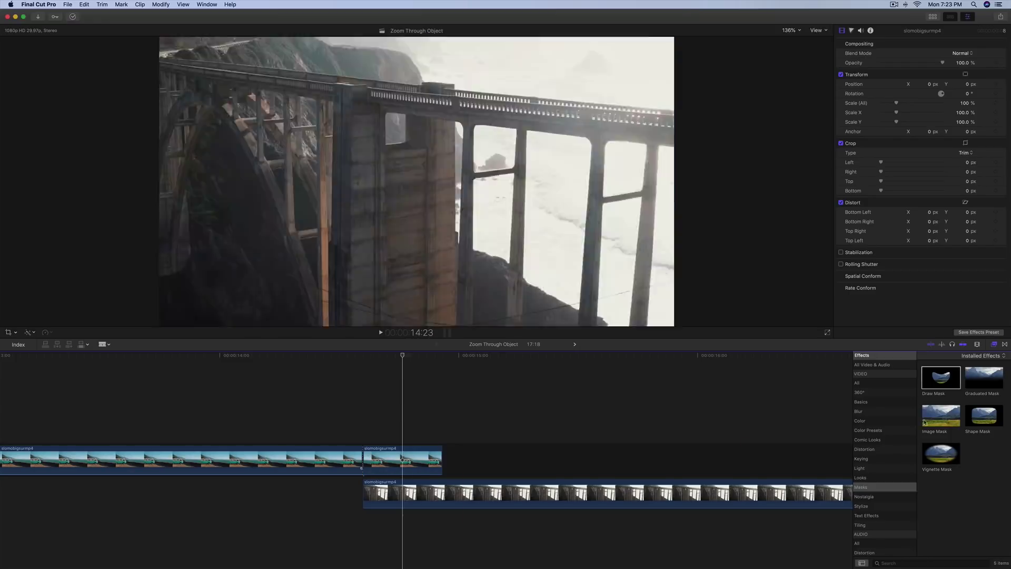
{"action": "key", "text": "a"}
{"action": "mouse_move", "coordinate": [942, 377]}
{"action": "left_mouse_down"}
{"action": "mouse_move", "coordinate": [943, 392]}
{"action": "mouse_move", "coordinate": [453, 442]}
{"action": "mouse_move", "coordinate": [415, 464]}
{"action": "left_mouse_up"}
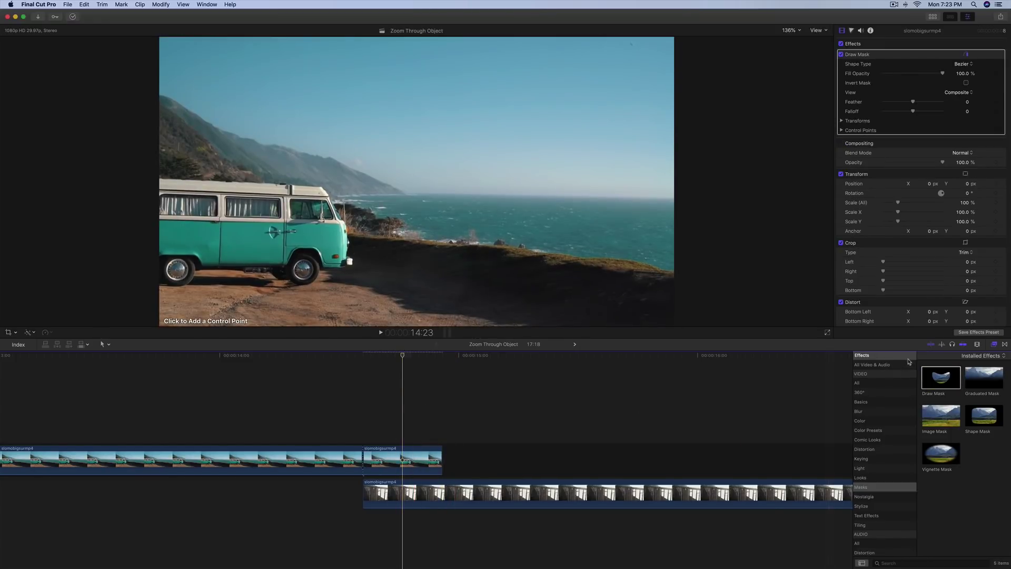
Close the effects library, select the piece's Draw Mask, and place the playhead at 14:18.
{"action": "left_click", "coordinate": [991, 345]}
{"action": "left_click", "coordinate": [405, 463]}
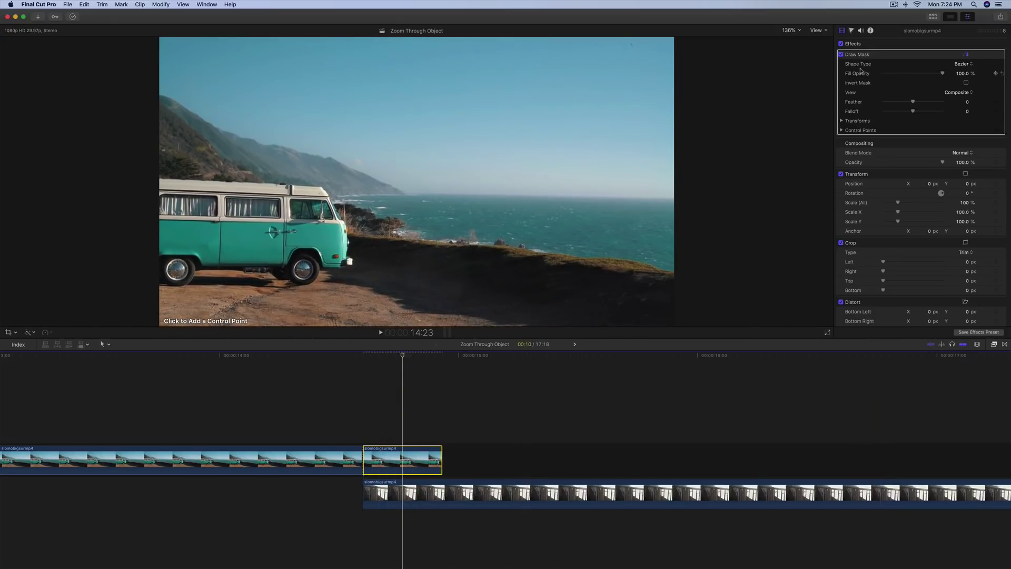
{"action": "left_click", "coordinate": [893, 60]}
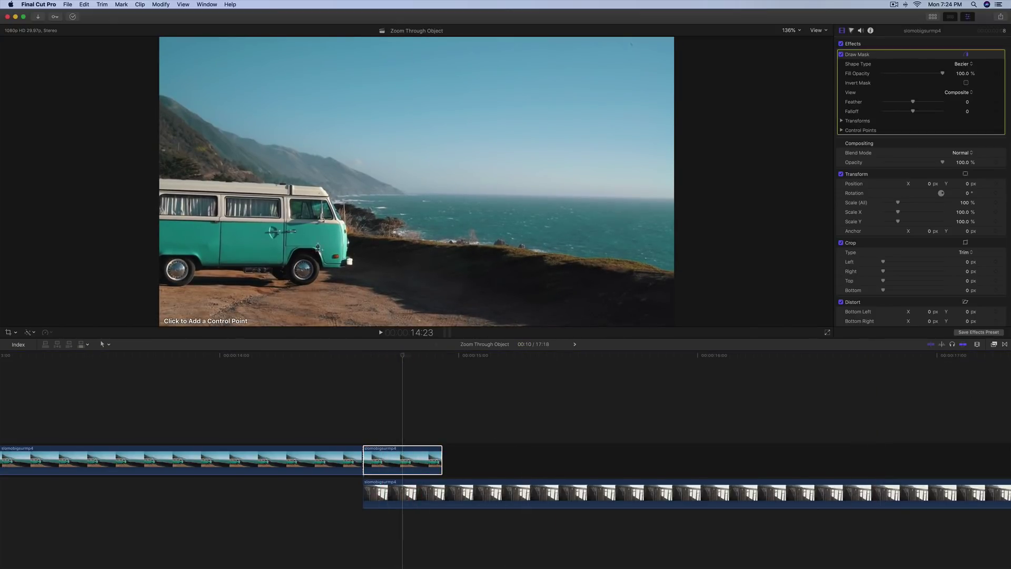
{"action": "mouse_move", "coordinate": [403, 363]}
{"action": "left_mouse_down"}
{"action": "mouse_move", "coordinate": [364, 357]}
{"action": "mouse_move", "coordinate": [442, 358]}
{"action": "mouse_move", "coordinate": [362, 357]}
{"action": "mouse_move", "coordinate": [392, 359]}
{"action": "left_mouse_up"}
{"action": "left_click", "coordinate": [393, 358]}
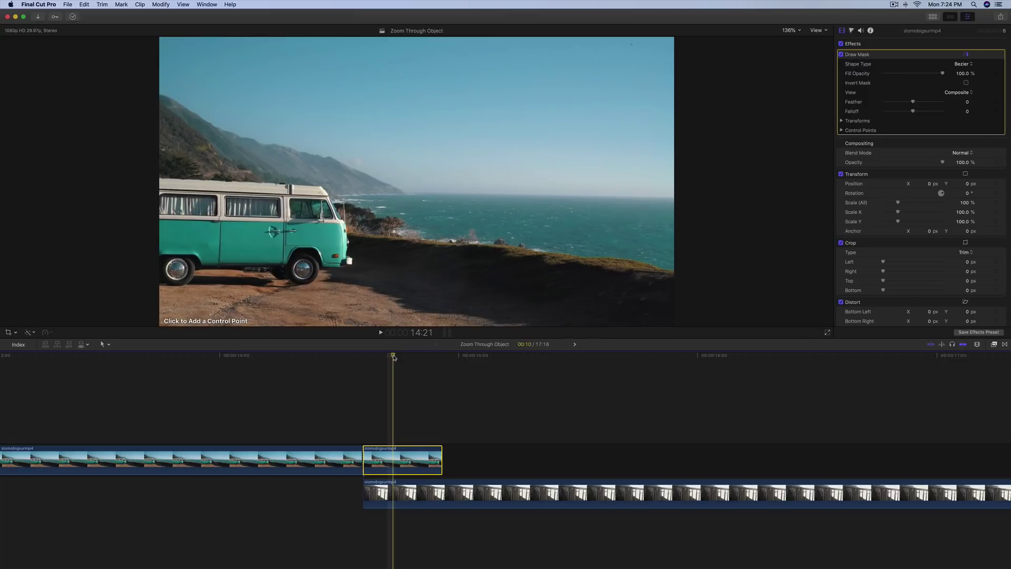
{"action": "left_click_drag", "start_coordinate": [394, 358], "coordinate": [367, 356]}
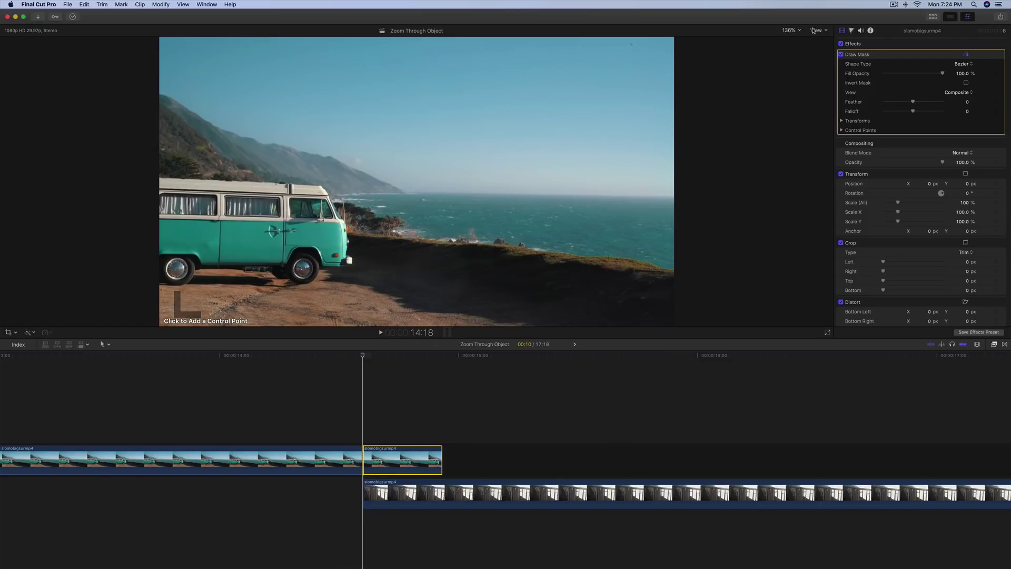
Zoom the viewer to 200% and place the first curved mask point on the van's window.
{"action": "left_click", "coordinate": [793, 31]}
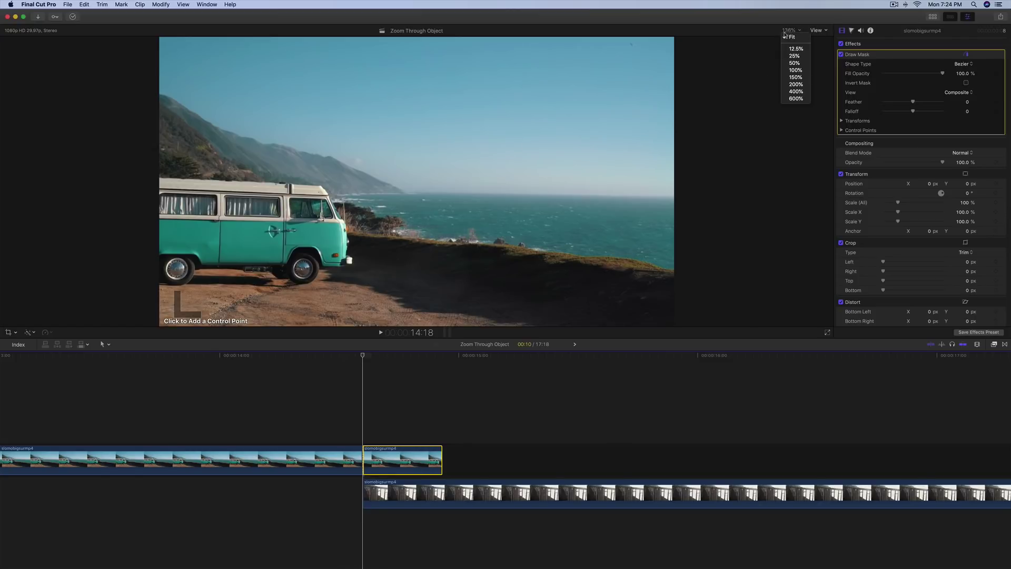
{"action": "left_click", "coordinate": [793, 85]}
{"action": "scroll", "coordinate": [772, 183], "scroll_direction": "down", "scroll_amount": 2}
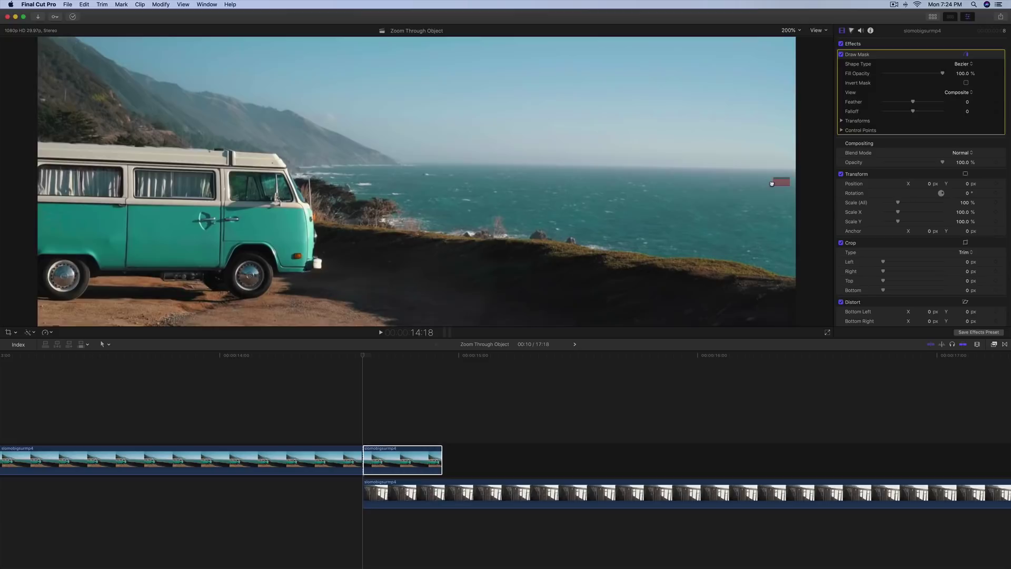
{"action": "left_click", "coordinate": [249, 173]}
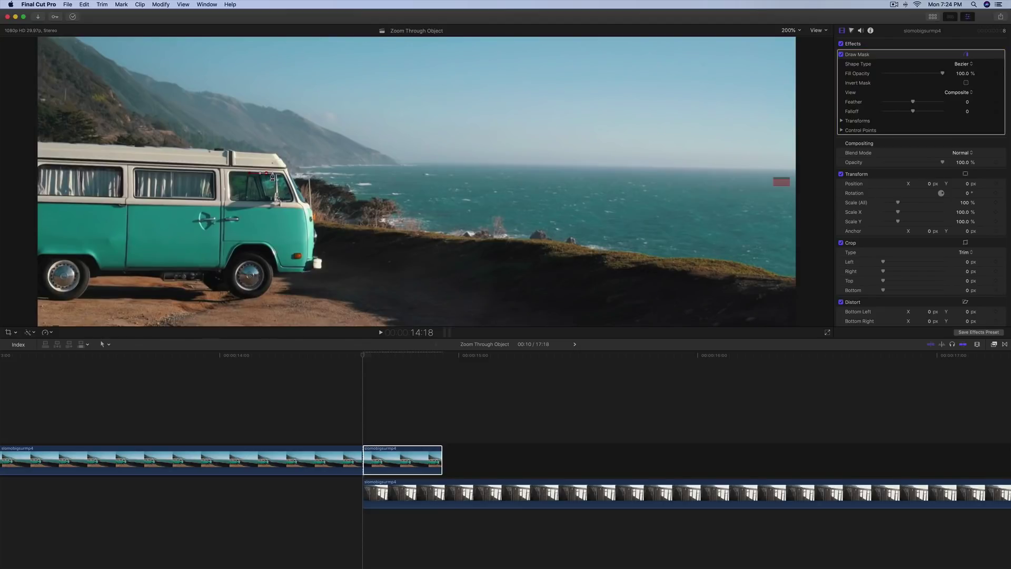
{"action": "left_click_drag", "start_coordinate": [273, 177], "coordinate": [276, 177]}
At 400% zoom, add points along the window's bottom and left edges and close the shape.
{"action": "left_click", "coordinate": [790, 30]}
{"action": "left_click", "coordinate": [793, 90]}
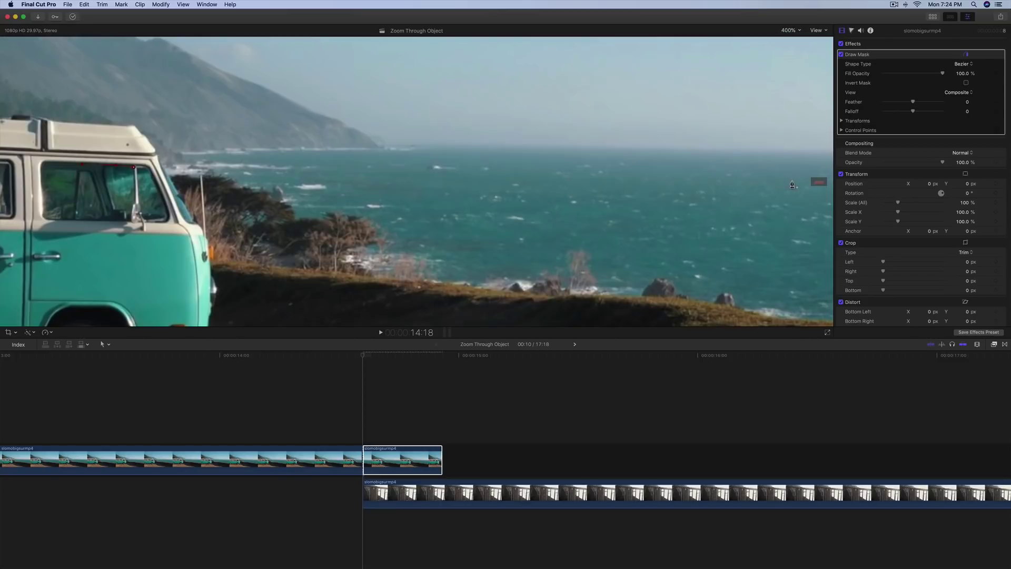
{"action": "scroll", "coordinate": [800, 186], "scroll_direction": "left", "scroll_amount": 10}
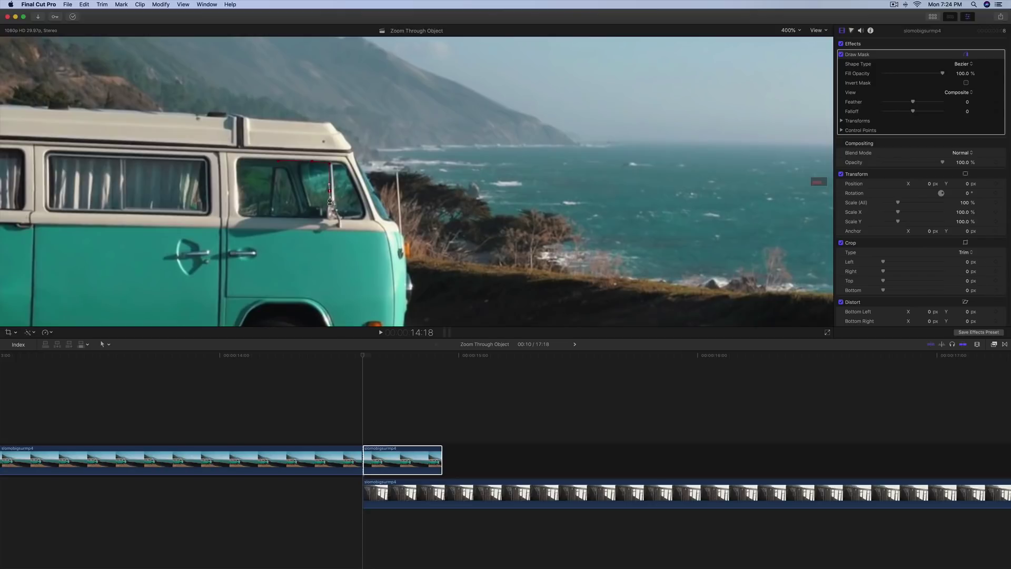
{"action": "left_click", "coordinate": [326, 208]}
{"action": "left_click_drag", "start_coordinate": [295, 221], "coordinate": [285, 220]}
{"action": "left_click", "coordinate": [246, 218]}
{"action": "left_click", "coordinate": [237, 167]}
{"action": "left_click_drag", "start_coordinate": [236, 163], "coordinate": [237, 158]}
{"action": "left_click", "coordinate": [277, 162]}
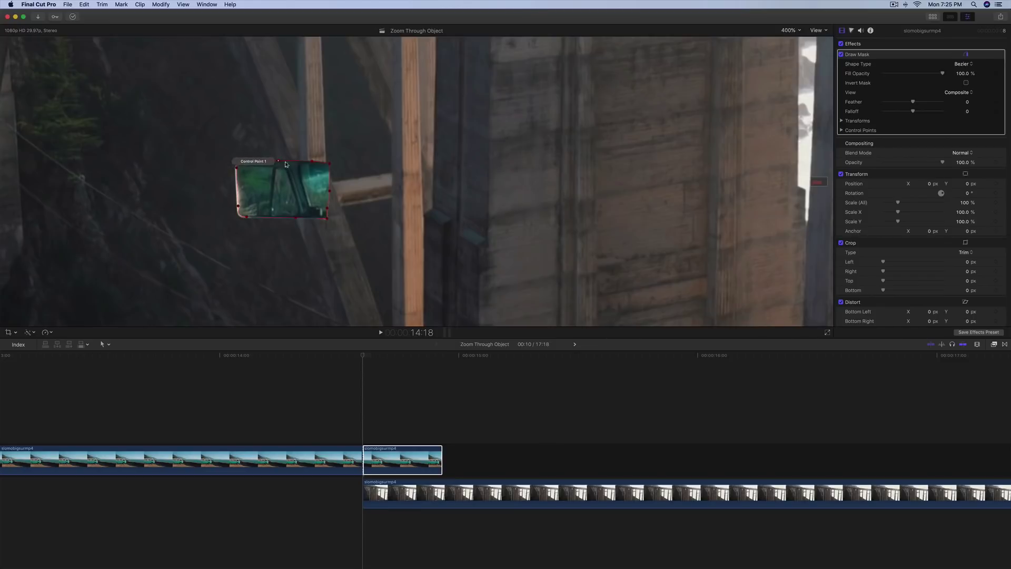
Make the first control point smooth and adjust curves and points to fit the window.
{"action": "right_click", "coordinate": [279, 161]}
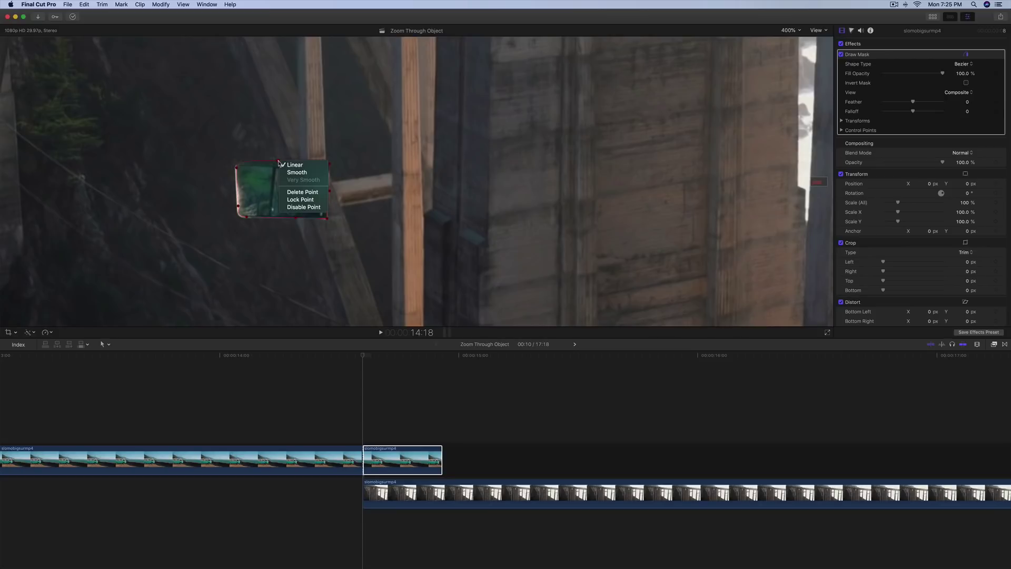
{"action": "left_click", "coordinate": [289, 172]}
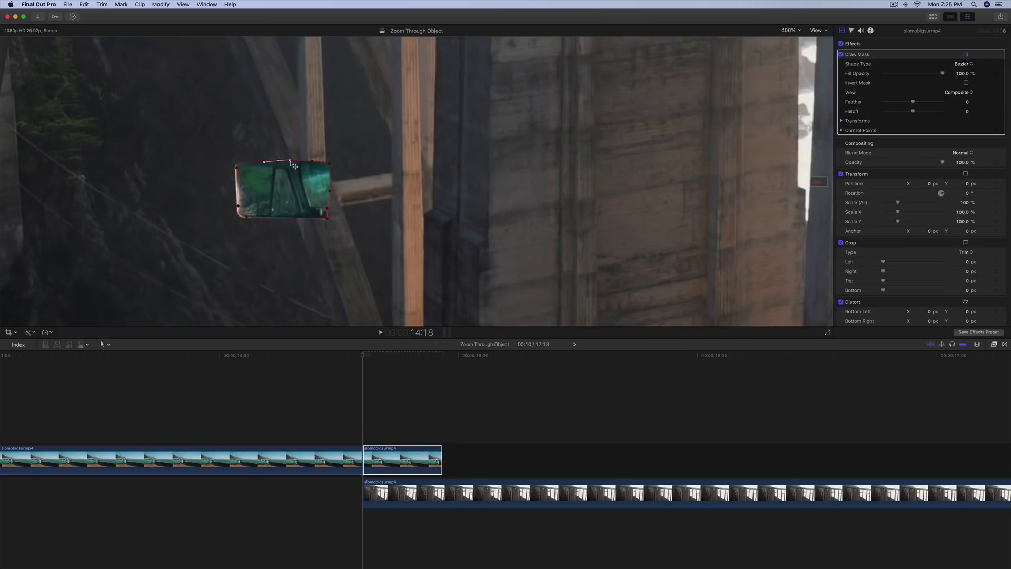
{"action": "left_click_drag", "start_coordinate": [267, 164], "coordinate": [241, 160]}
{"action": "left_click_drag", "start_coordinate": [278, 161], "coordinate": [331, 163]}
{"action": "left_click_drag", "start_coordinate": [239, 196], "coordinate": [241, 198]}
Fit the viewer, invert the Draw Mask, and set its Feather to -6.0.
{"action": "left_click", "coordinate": [788, 30]}
{"action": "left_click", "coordinate": [793, 37]}
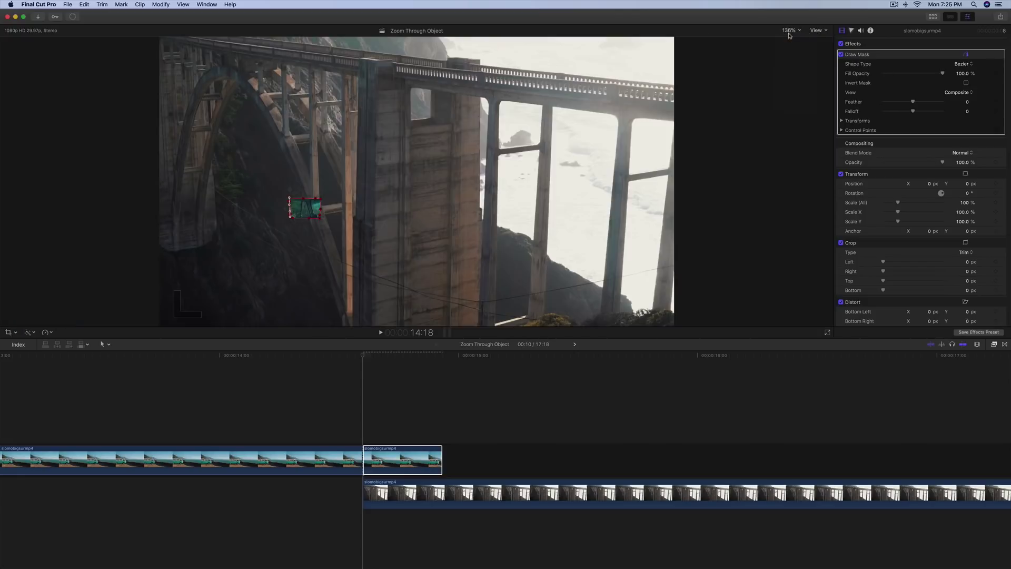
{"action": "left_click", "coordinate": [966, 83]}
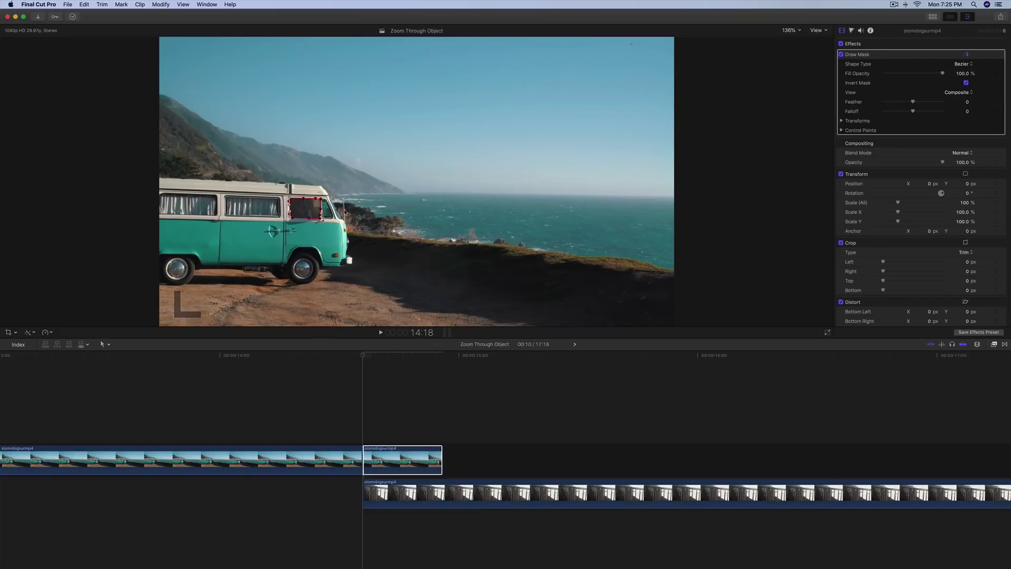
{"action": "left_click", "coordinate": [390, 460]}
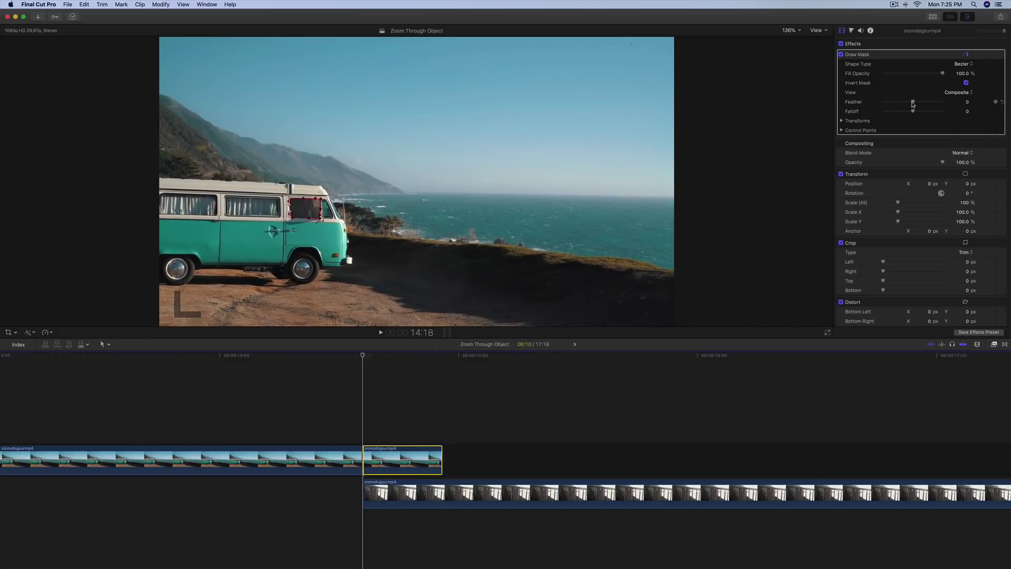
{"action": "left_click_drag", "start_coordinate": [914, 104], "coordinate": [912, 104]}
{"action": "mouse_move", "coordinate": [913, 103]}
{"action": "left_mouse_down"}
{"action": "mouse_move", "coordinate": [922, 103]}
{"action": "mouse_move", "coordinate": [913, 104]}
{"action": "left_mouse_up"}
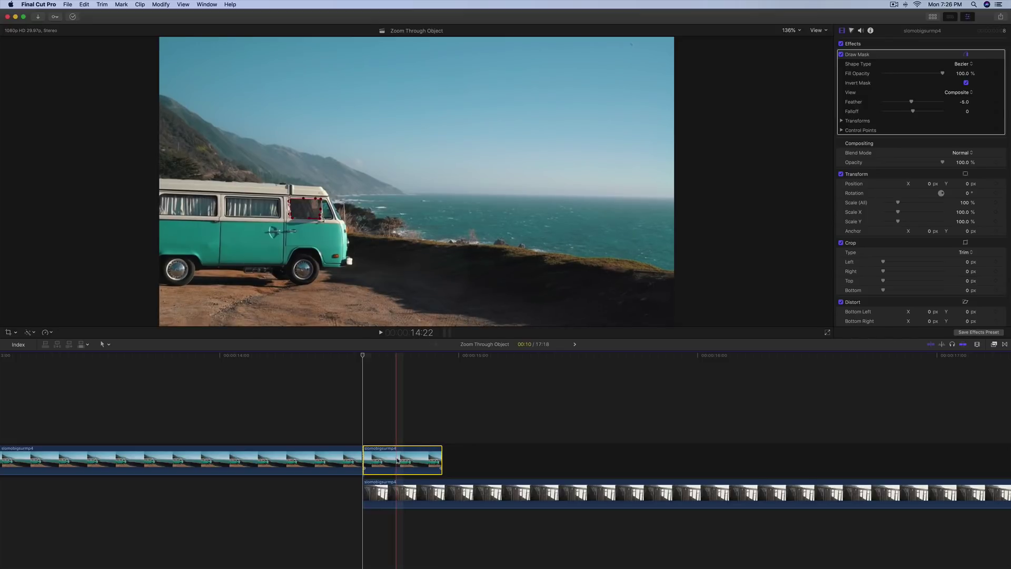
Preview the masked transition and expand the Draw Mask transform settings.
{"action": "key", "text": "l"}
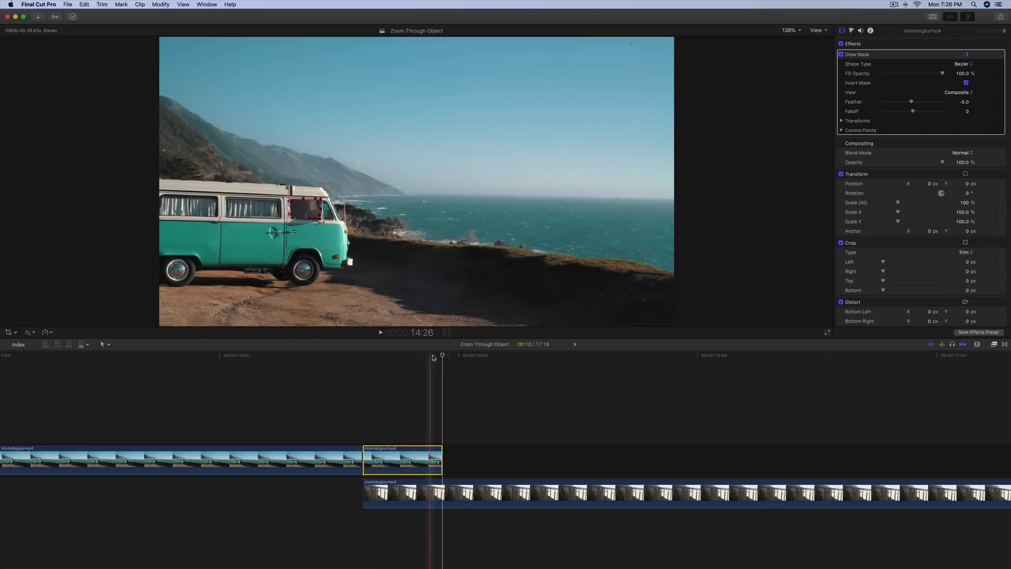
{"action": "key", "text": "Left"}
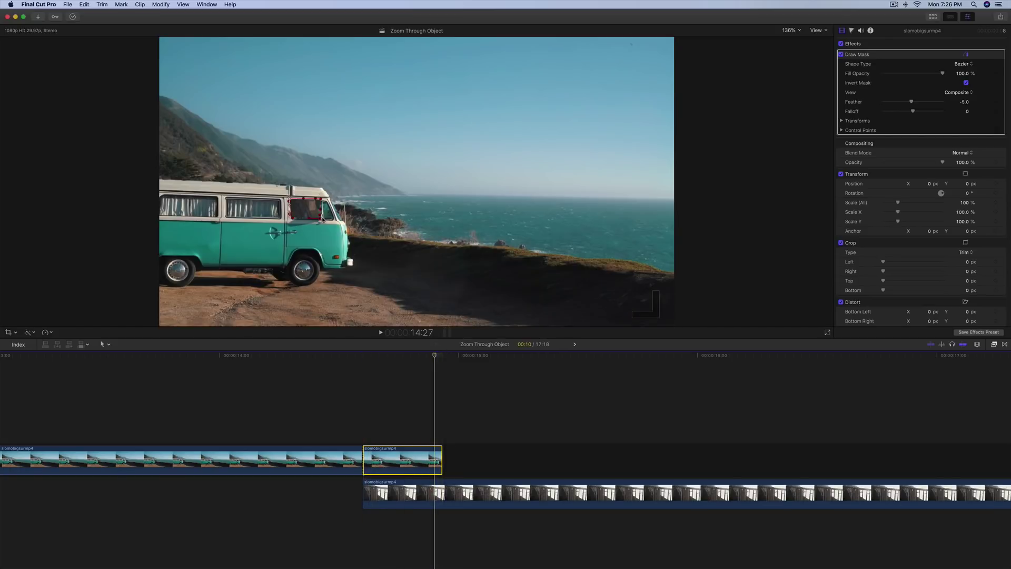
{"action": "key", "text": "Up"}
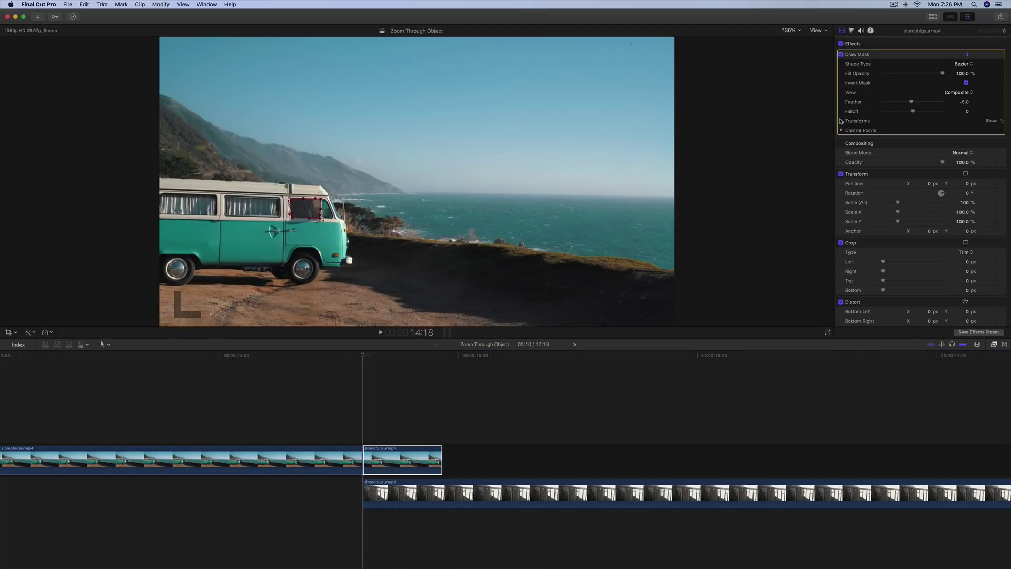
{"action": "left_click", "coordinate": [842, 121]}
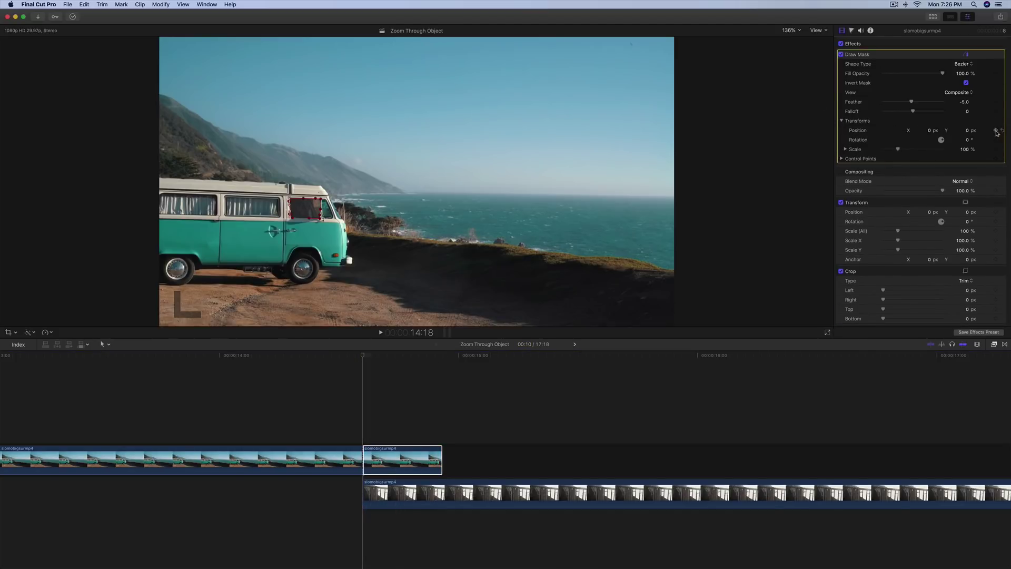
{"action": "left_click_drag", "start_coordinate": [422, 356], "coordinate": [374, 363]}
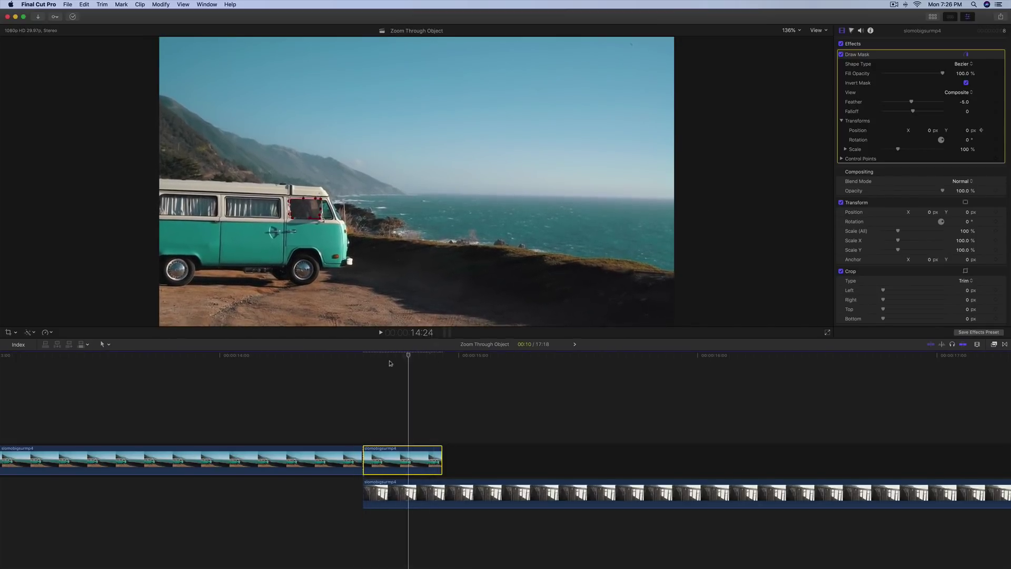
Nudge the mask onto the van's window to keyframe its Position, then check back to 14:18.
{"action": "left_click_drag", "start_coordinate": [382, 363], "coordinate": [441, 361]}
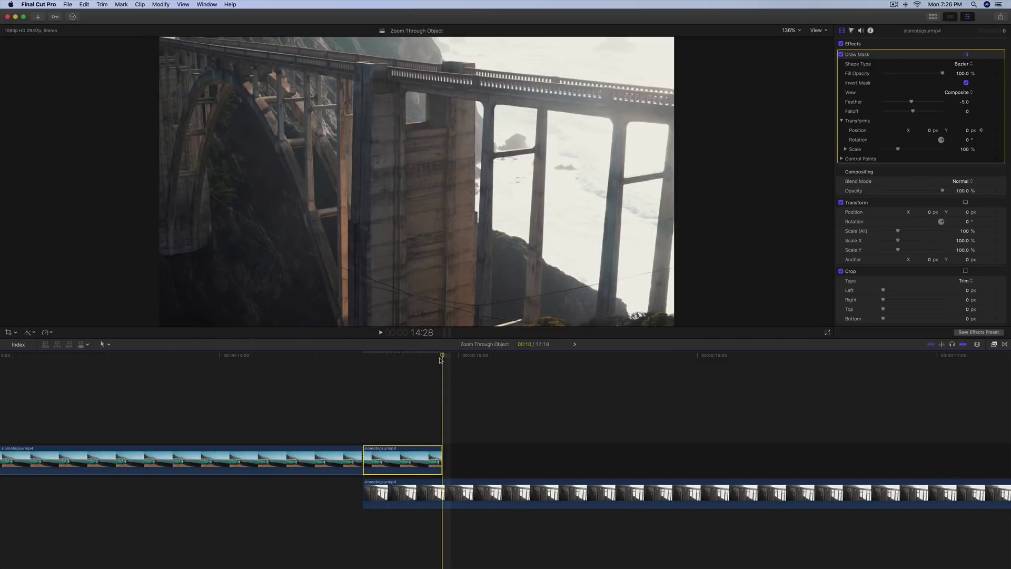
{"action": "key", "text": "Left"}
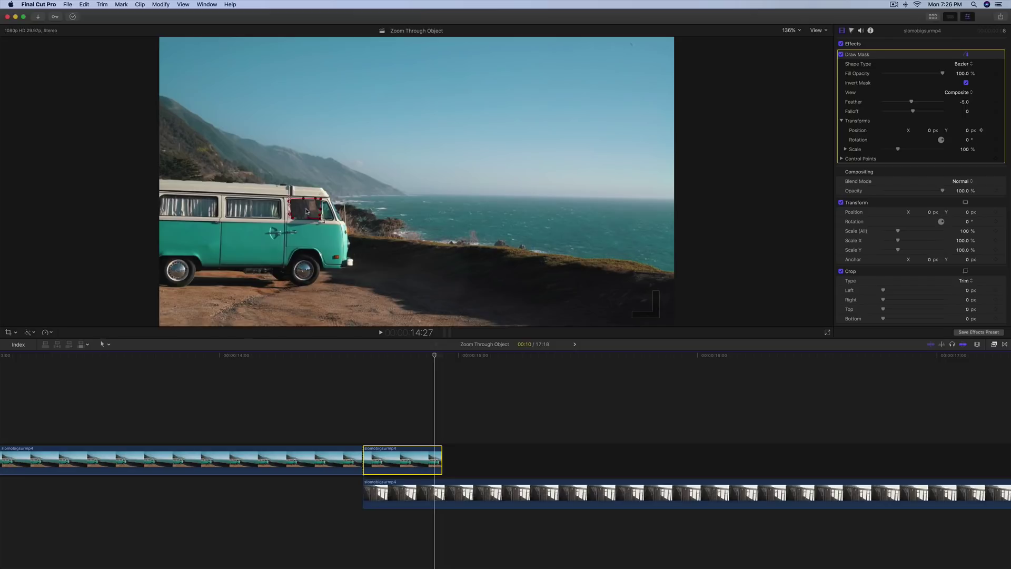
{"action": "left_click_drag", "start_coordinate": [306, 211], "coordinate": [306, 211]}
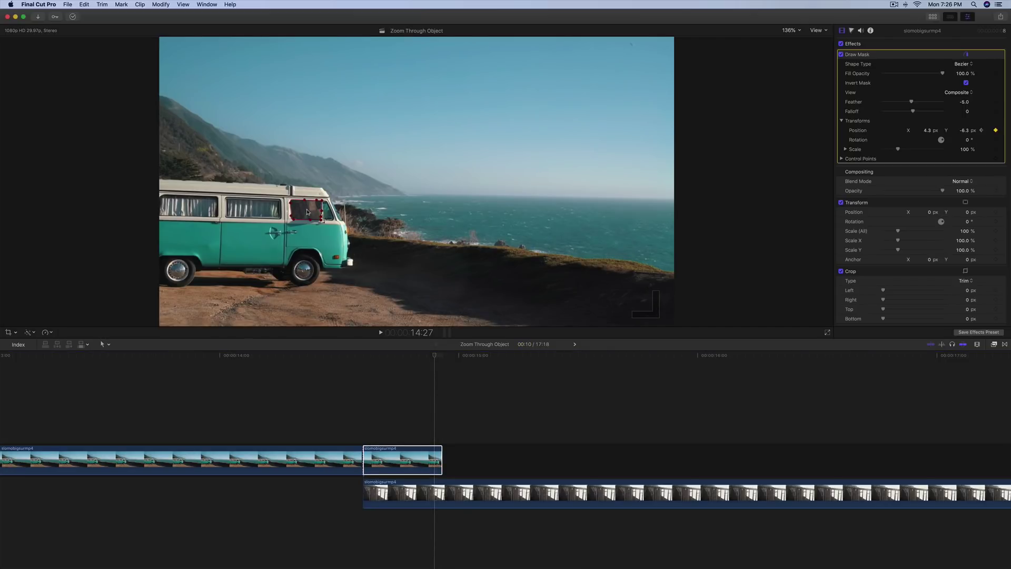
{"action": "mouse_move", "coordinate": [405, 355]}
{"action": "left_mouse_down"}
{"action": "mouse_move", "coordinate": [373, 357]}
{"action": "mouse_move", "coordinate": [393, 360]}
{"action": "left_mouse_up"}
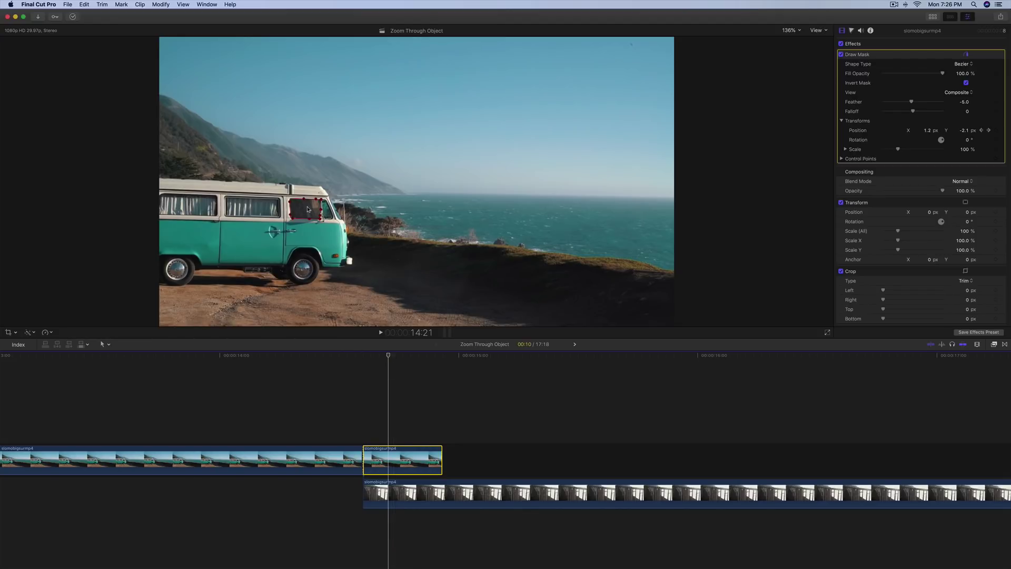
{"action": "left_click_drag", "start_coordinate": [388, 356], "coordinate": [367, 359]}
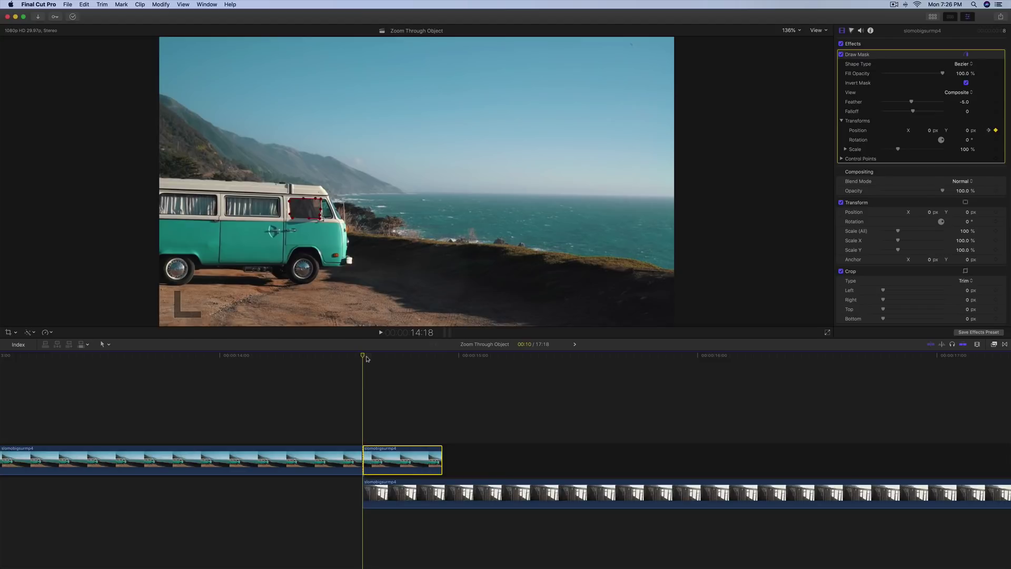
Put the viewer in Crop mode with Ken Burns enabled and preview the move.
{"action": "left_click", "coordinate": [17, 334]}
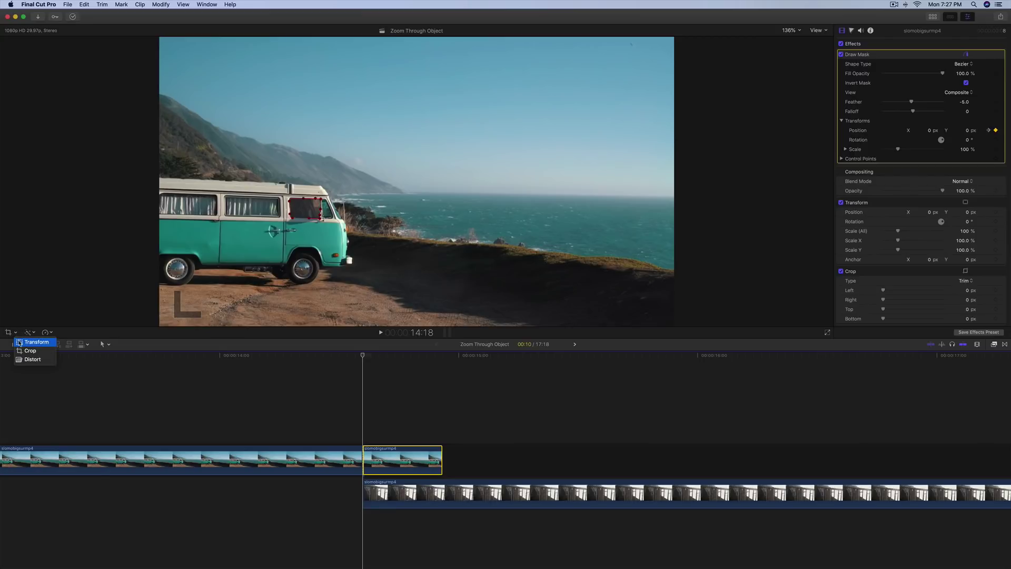
{"action": "left_click", "coordinate": [21, 342]}
{"action": "left_click", "coordinate": [15, 332]}
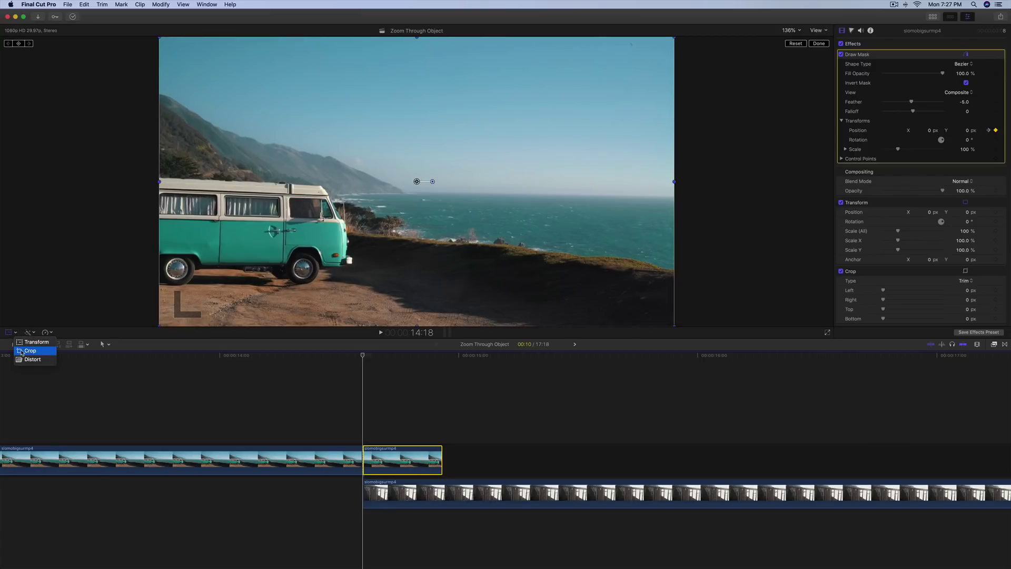
{"action": "left_click", "coordinate": [21, 351]}
{"action": "left_click", "coordinate": [436, 317]}
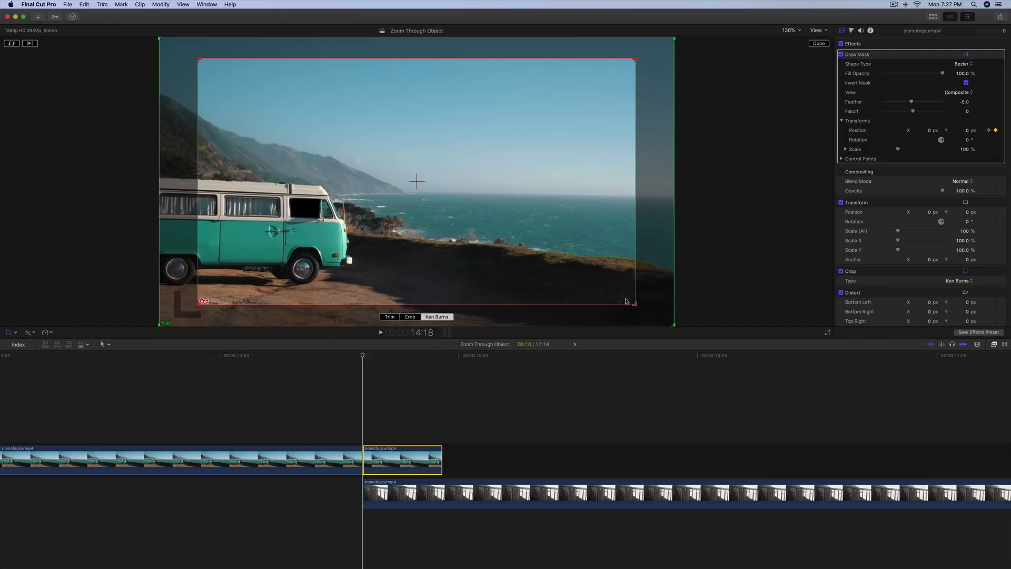
{"action": "key", "text": "space"}
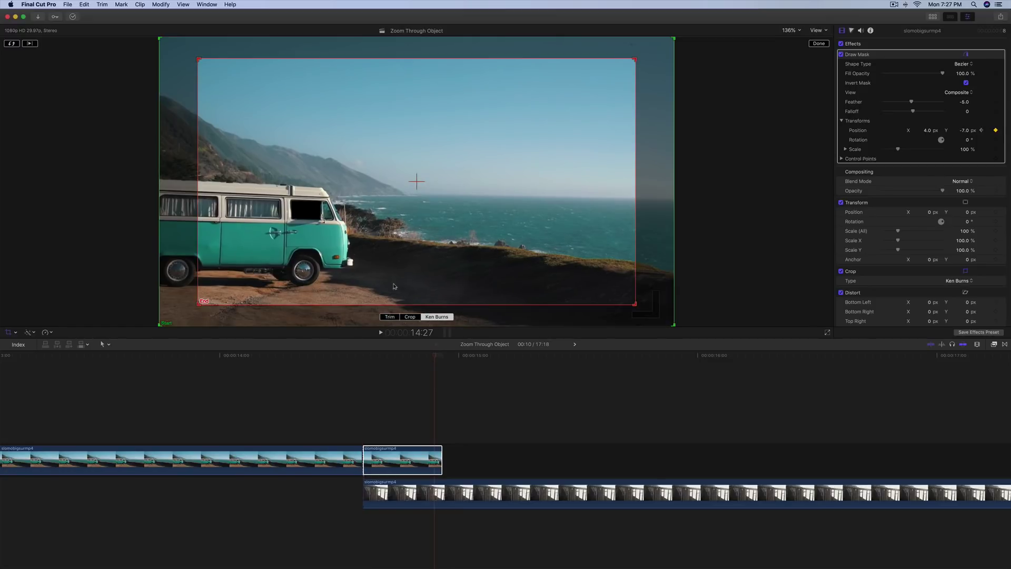
Shrink the Ken Burns End rectangle to a small box over the van's window.
{"action": "left_click", "coordinate": [362, 356]}
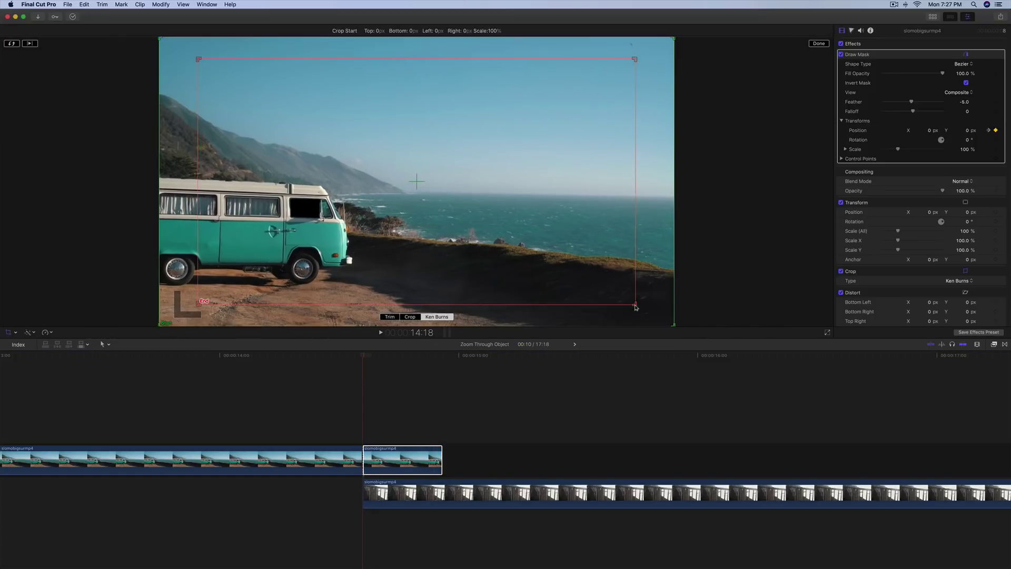
{"action": "left_click_drag", "start_coordinate": [636, 308], "coordinate": [306, 209]}
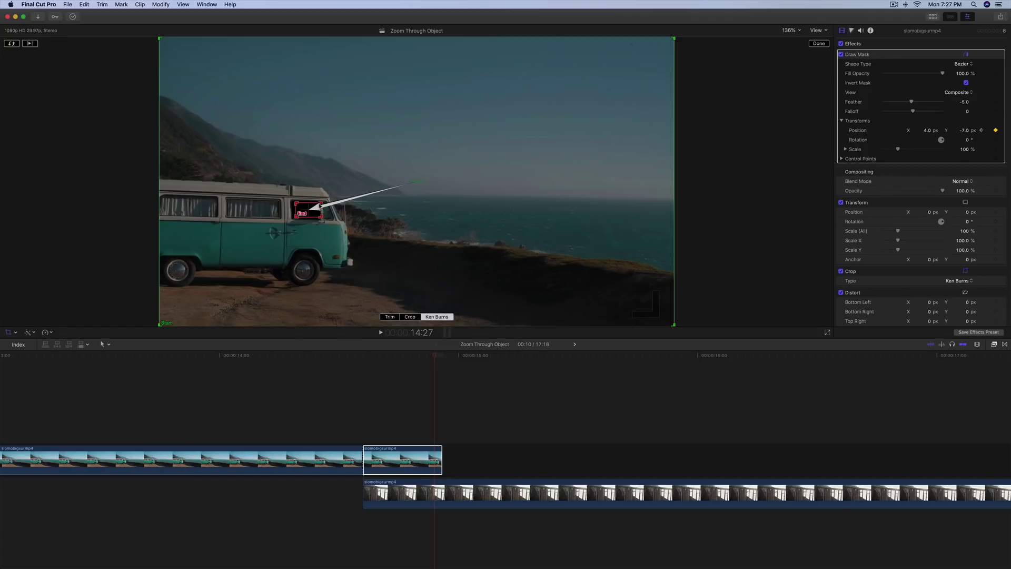
{"action": "mouse_move", "coordinate": [313, 209]}
{"action": "left_mouse_down"}
{"action": "mouse_move", "coordinate": [323, 178]}
{"action": "mouse_move", "coordinate": [308, 214]}
{"action": "mouse_move", "coordinate": [360, 207]}
{"action": "mouse_move", "coordinate": [345, 224]}
{"action": "mouse_move", "coordinate": [343, 208]}
{"action": "mouse_move", "coordinate": [316, 208]}
{"action": "mouse_move", "coordinate": [312, 180]}
{"action": "mouse_move", "coordinate": [409, 173]}
{"action": "mouse_move", "coordinate": [402, 223]}
{"action": "mouse_move", "coordinate": [350, 179]}
{"action": "mouse_move", "coordinate": [419, 210]}
{"action": "mouse_move", "coordinate": [353, 224]}
{"action": "mouse_move", "coordinate": [318, 203]}
{"action": "mouse_move", "coordinate": [287, 216]}
{"action": "mouse_move", "coordinate": [318, 208]}
{"action": "mouse_move", "coordinate": [310, 211]}
{"action": "left_mouse_up"}
Confirm the Ken Burns crop and play back the zoom into the window to check it.
{"action": "left_click", "coordinate": [819, 44]}
{"action": "left_click_drag", "start_coordinate": [435, 356], "coordinate": [312, 359]}
{"action": "key", "text": "space"}
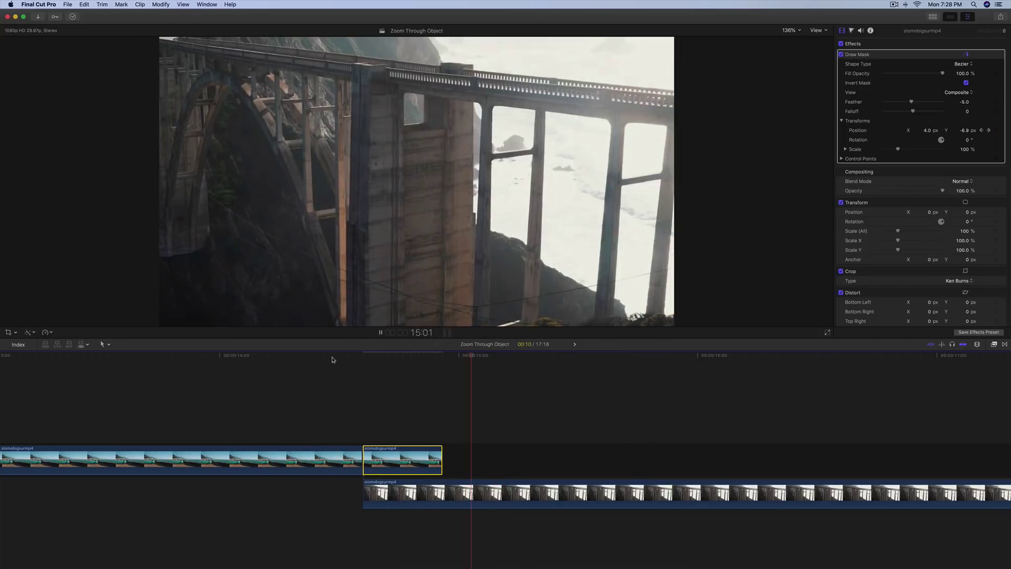
{"action": "key", "text": "space"}
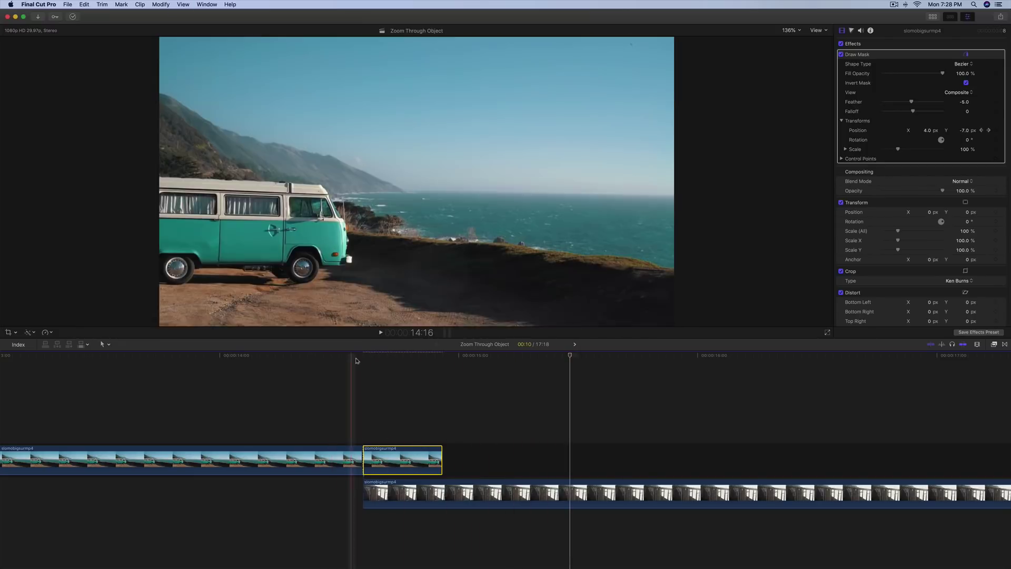
{"action": "left_click", "coordinate": [399, 358]}
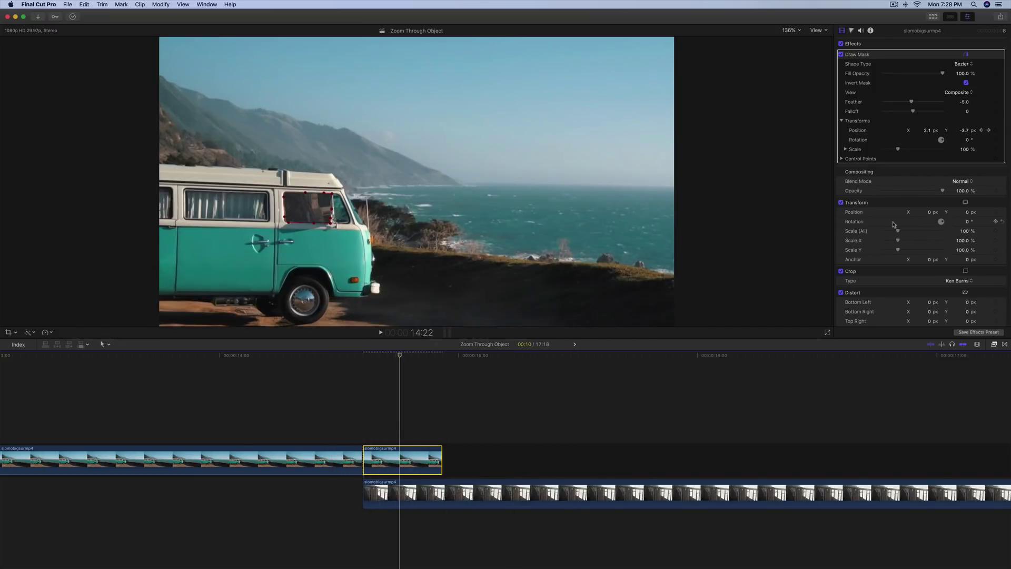
{"action": "left_click_drag", "start_coordinate": [399, 356], "coordinate": [362, 355]}
{"action": "left_click", "coordinate": [413, 355]}
Move the Ken Burns End rectangle slightly left and up over the window.
{"action": "left_click", "coordinate": [8, 332]}
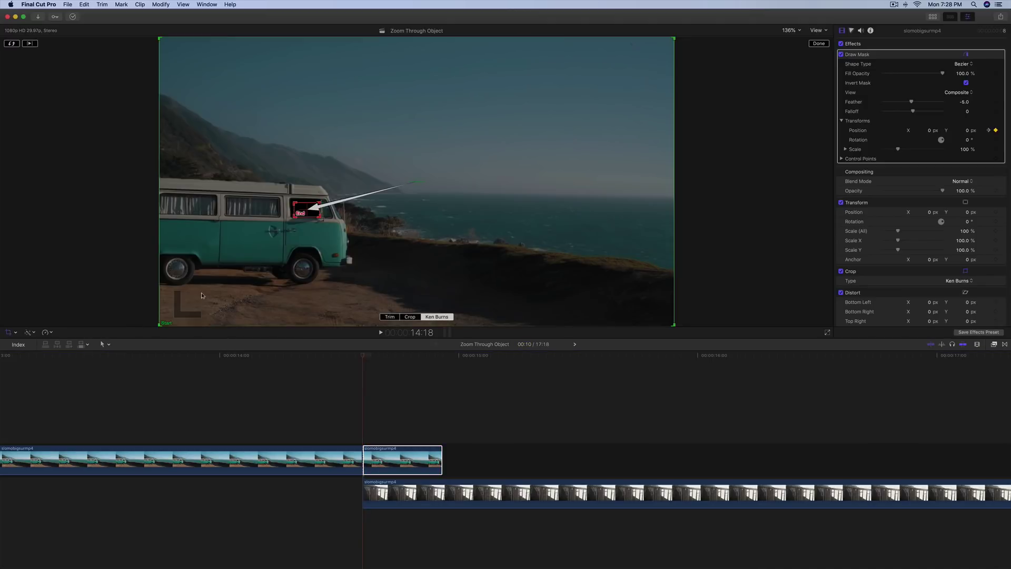
{"action": "left_click_drag", "start_coordinate": [311, 204], "coordinate": [314, 212]}
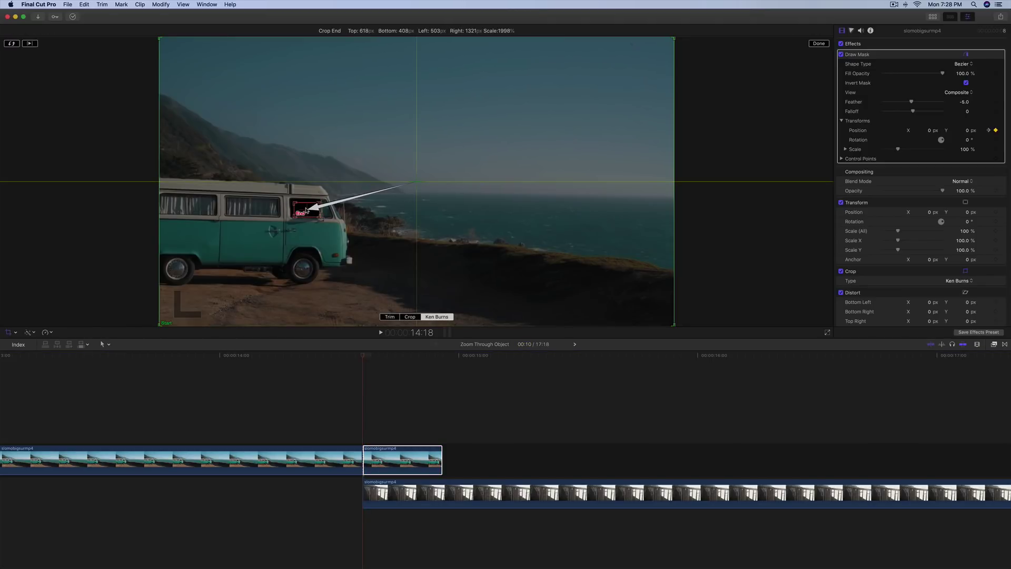
{"action": "left_click_drag", "start_coordinate": [306, 210], "coordinate": [295, 208]}
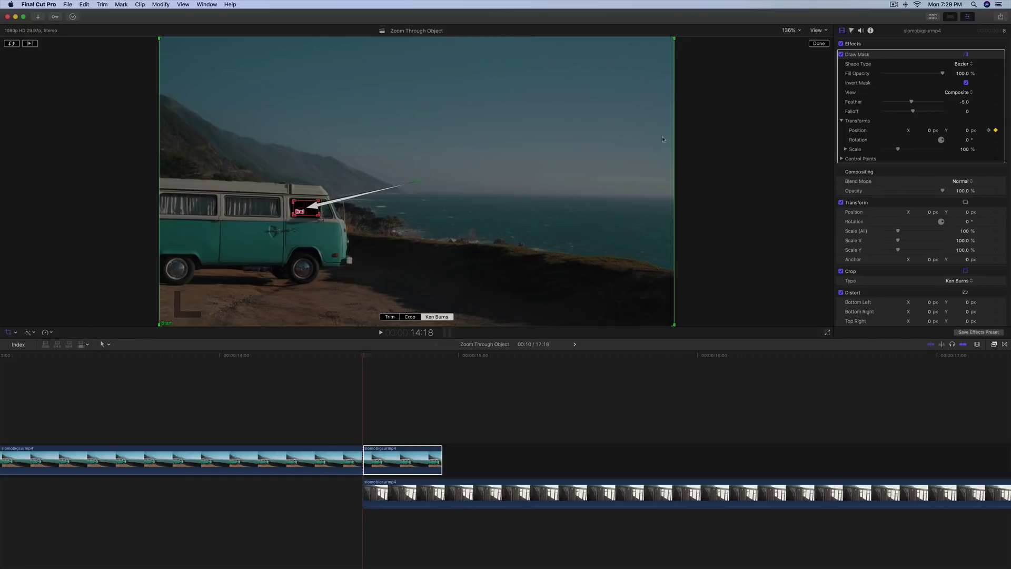
Confirm the adjusted crop, preview the transition, and zoom the timeline in around the edit point.
{"action": "left_click", "coordinate": [818, 44]}
{"action": "left_click_drag", "start_coordinate": [380, 355], "coordinate": [446, 355]}
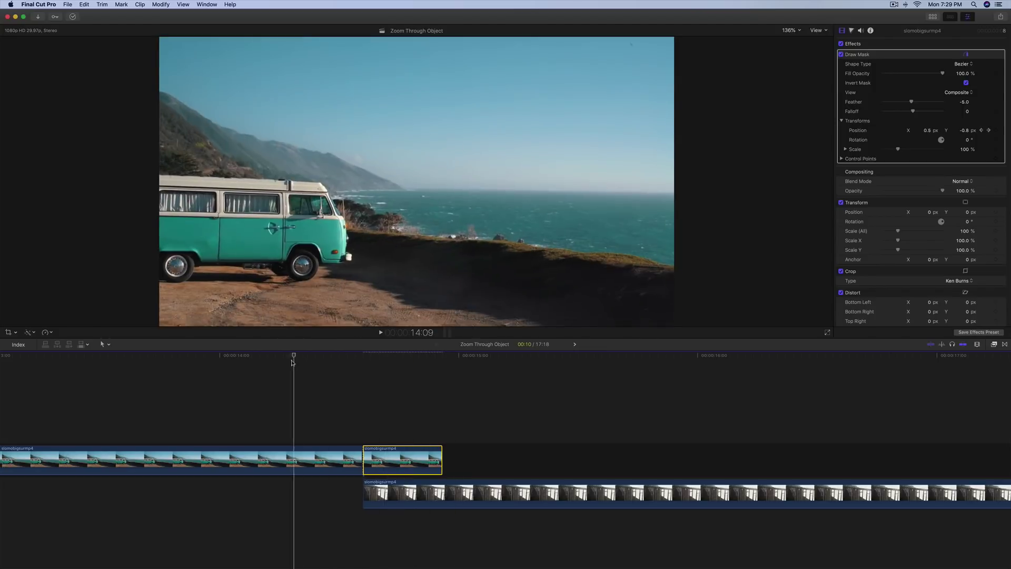
{"action": "key", "text": "space"}
{"action": "key", "text": "space"}
{"action": "key", "text": "super+minus"}
{"action": "key", "text": "super+minus"}
{"action": "key", "text": "super+minus"}
{"action": "key", "text": "space"}
{"action": "key", "text": "space"}
{"action": "key", "text": "super+equal"}
{"action": "key", "text": "super+equal"}
{"action": "key", "text": "super+equal"}
{"action": "key", "text": "super+equal"}
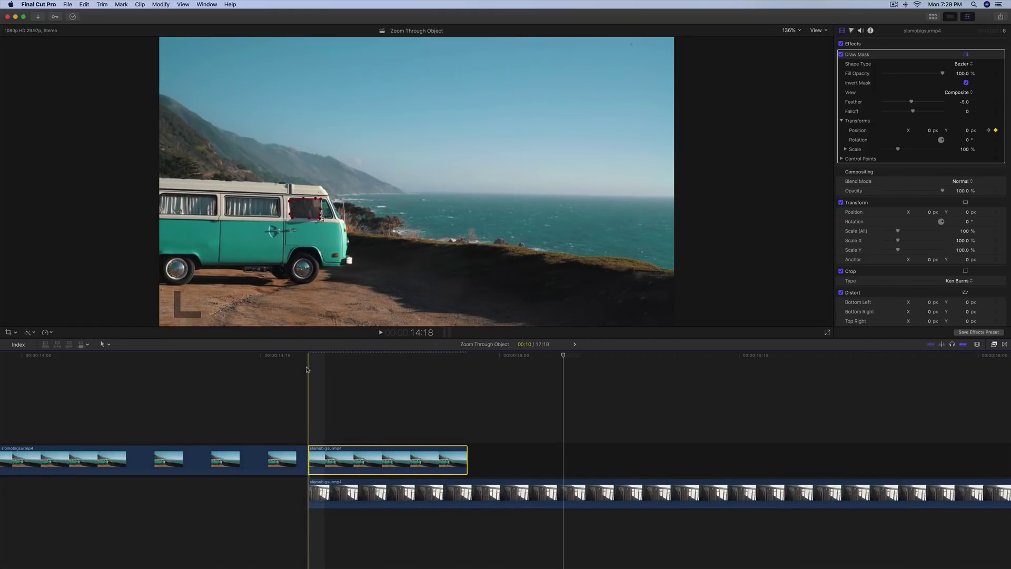
Keyframe the mask Fill Opacity from 0% at 14:18 to 100% a few frames later, then check the fade.
{"action": "left_click_drag", "start_coordinate": [304, 358], "coordinate": [308, 357]}
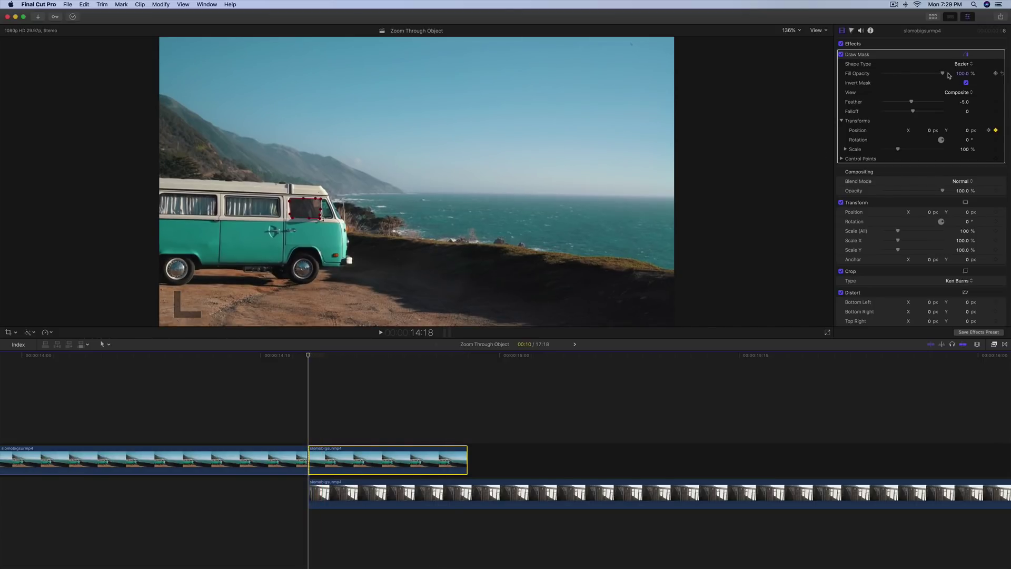
{"action": "left_click_drag", "start_coordinate": [944, 76], "coordinate": [876, 75]}
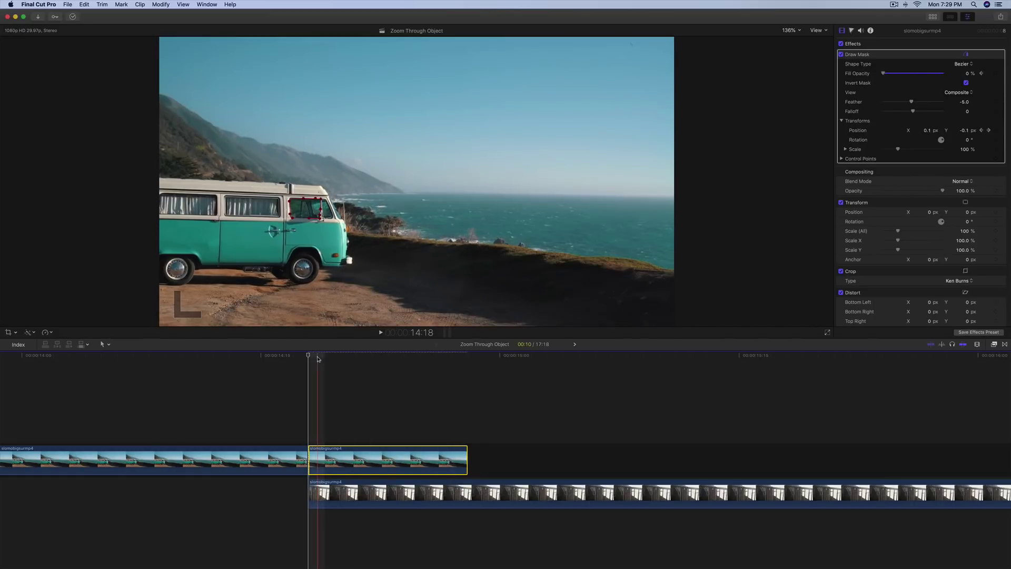
{"action": "left_click_drag", "start_coordinate": [316, 356], "coordinate": [373, 357]}
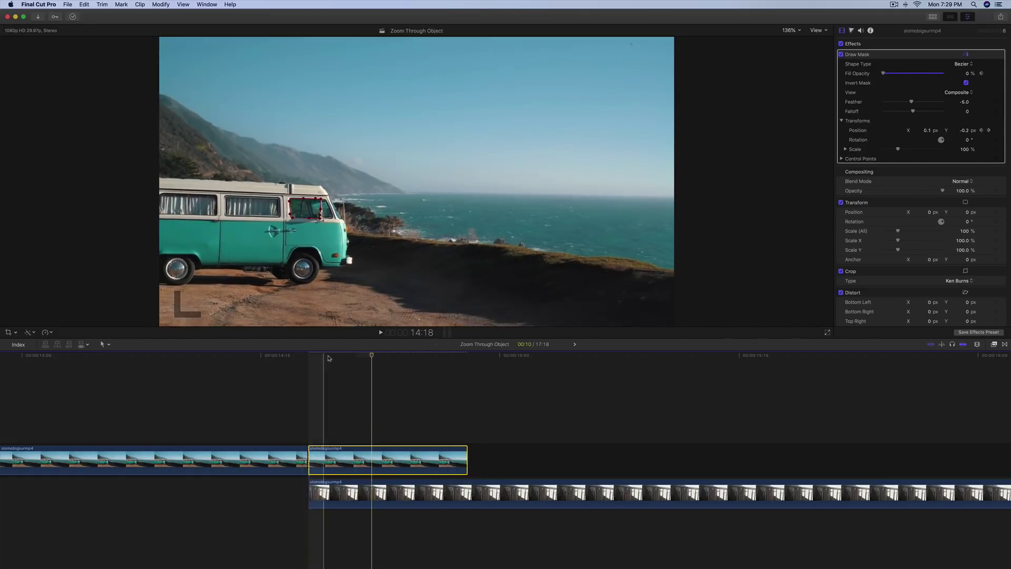
{"action": "left_click_drag", "start_coordinate": [883, 74], "coordinate": [944, 77]}
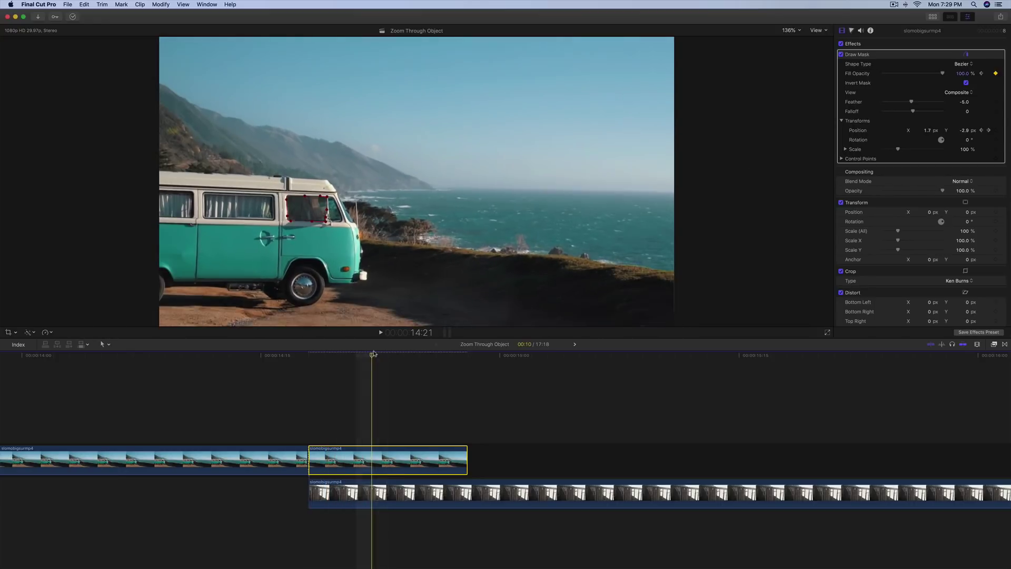
{"action": "left_click_drag", "start_coordinate": [372, 356], "coordinate": [250, 363]}
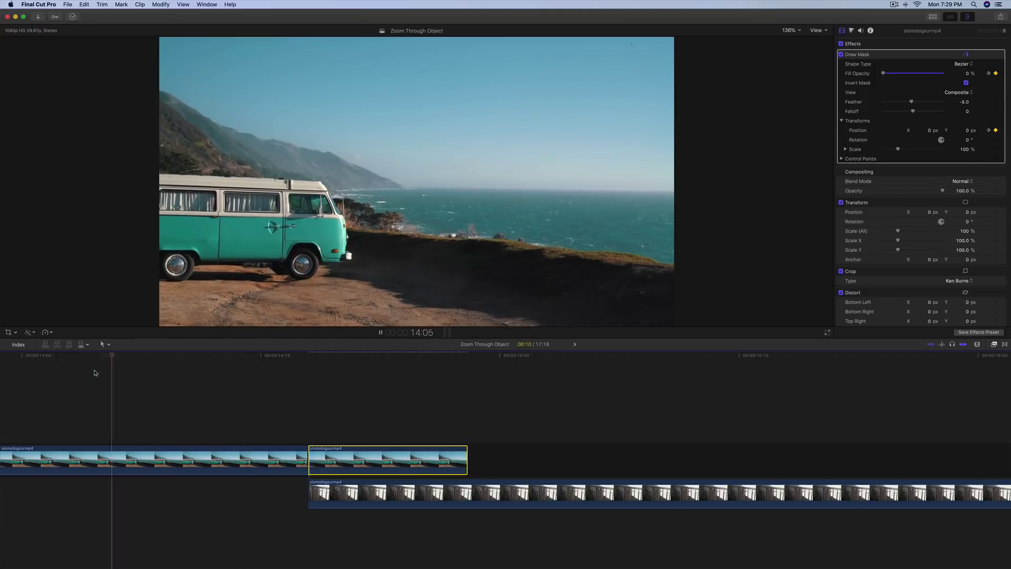
{"action": "left_click", "coordinate": [484, 356]}
{"action": "left_click_drag", "start_coordinate": [310, 356], "coordinate": [112, 370]}
{"action": "key", "text": "space"}
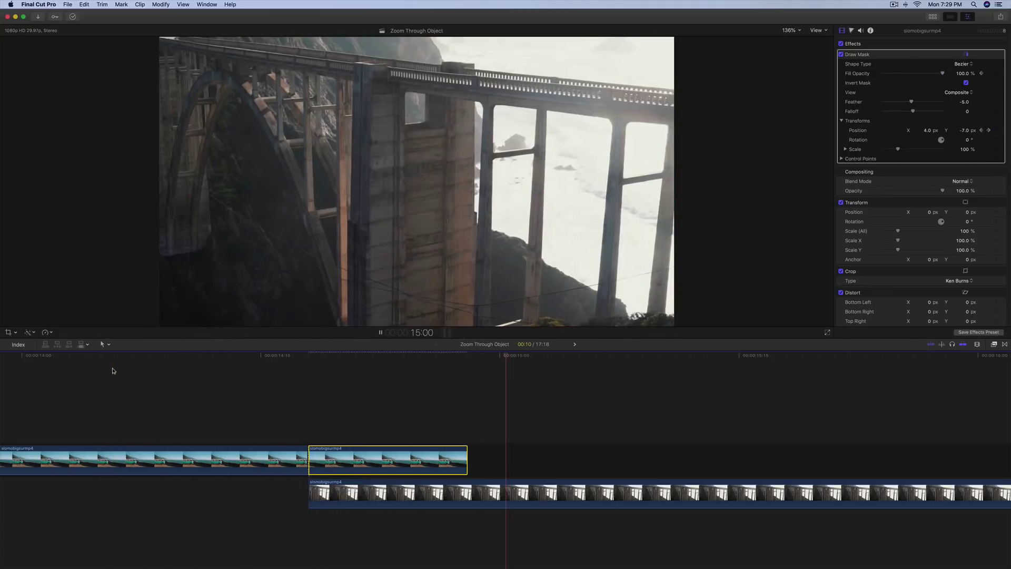
{"action": "key", "text": "space"}
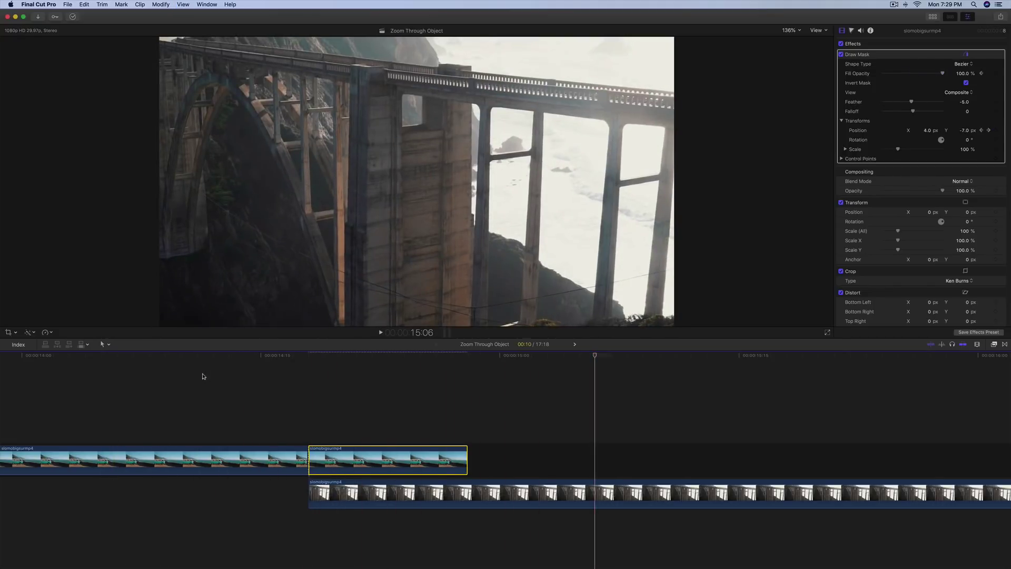
{"action": "key", "text": "super+minus"}
{"action": "key", "text": "super+minus"}
{"action": "key", "text": "super+minus"}
{"action": "key", "text": "super+minus"}
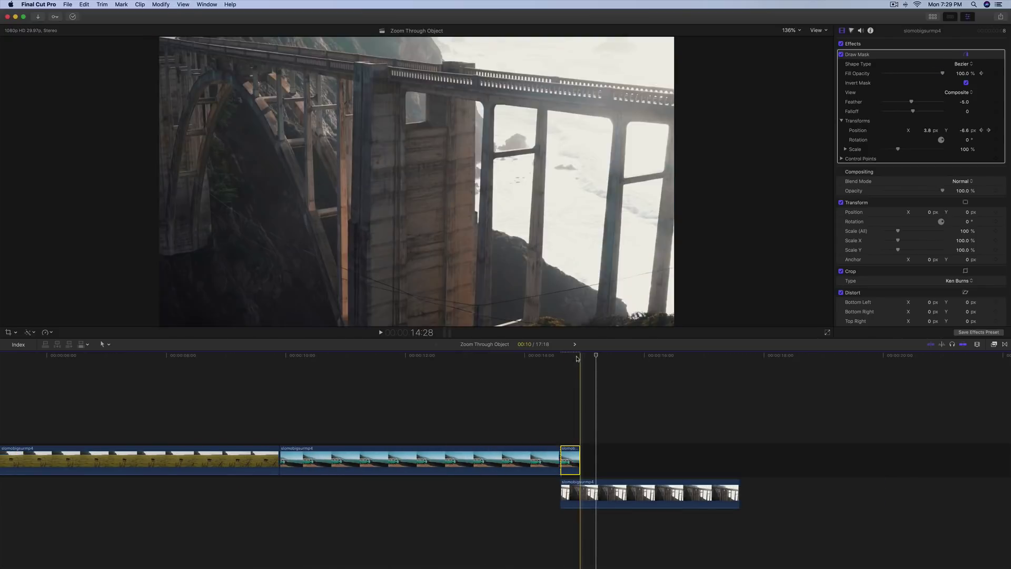
{"action": "left_click", "coordinate": [552, 356]}
{"action": "key", "text": "l"}
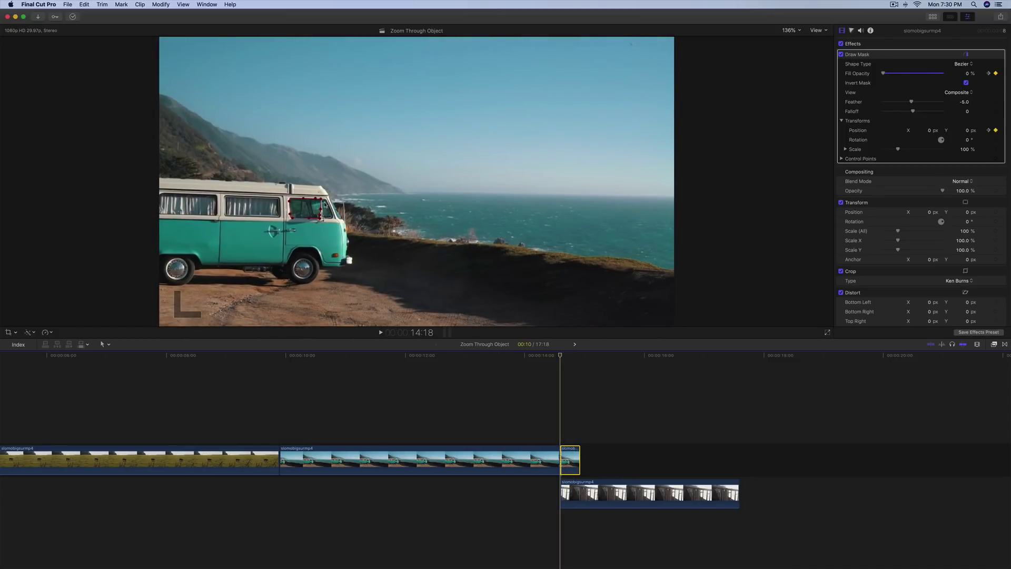
{"action": "key", "text": "shift+c"}
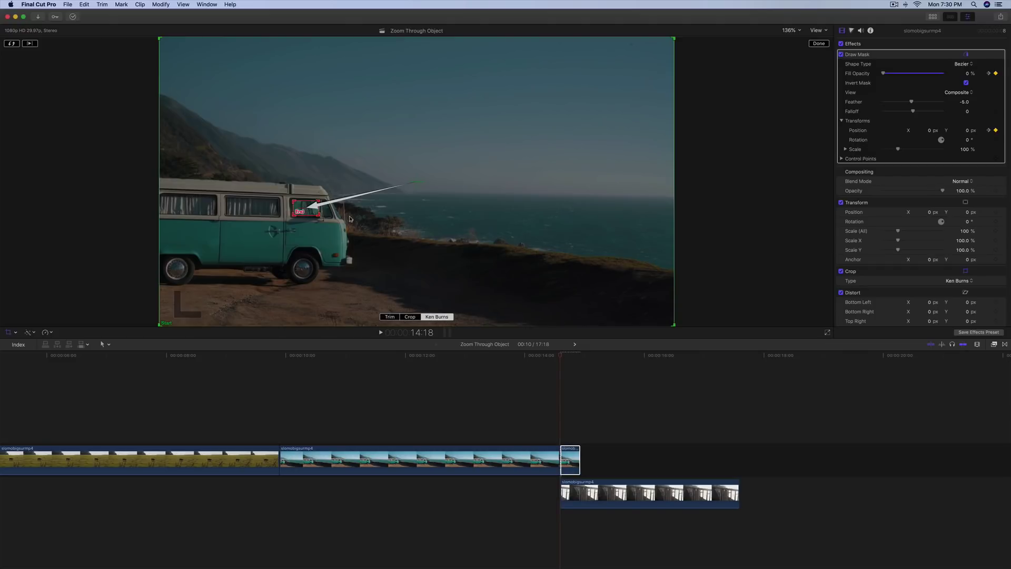
{"action": "left_click", "coordinate": [819, 43]}
{"action": "mouse_move", "coordinate": [566, 357]}
{"action": "left_mouse_down"}
{"action": "mouse_move", "coordinate": [510, 359]}
{"action": "mouse_move", "coordinate": [587, 359]}
{"action": "mouse_move", "coordinate": [553, 362]}
{"action": "left_mouse_up"}
{"action": "key", "text": "space"}
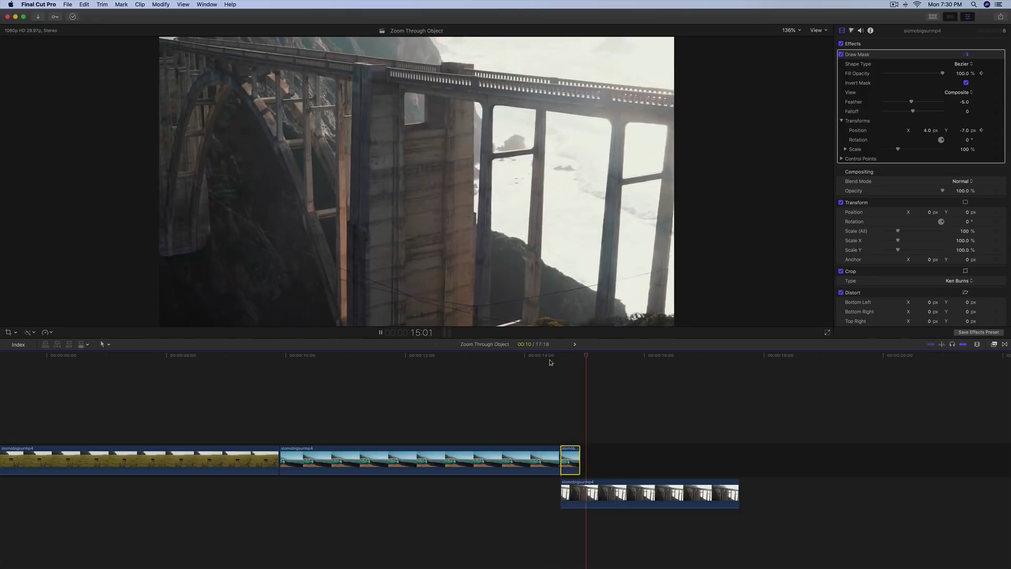
{"action": "key", "text": "space"}
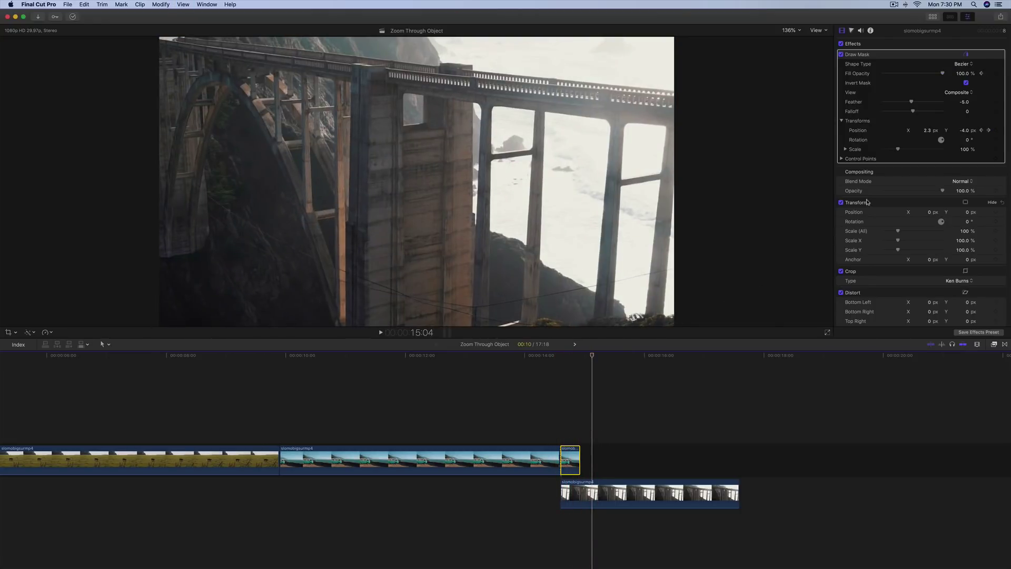
{"action": "key", "text": "Up"}
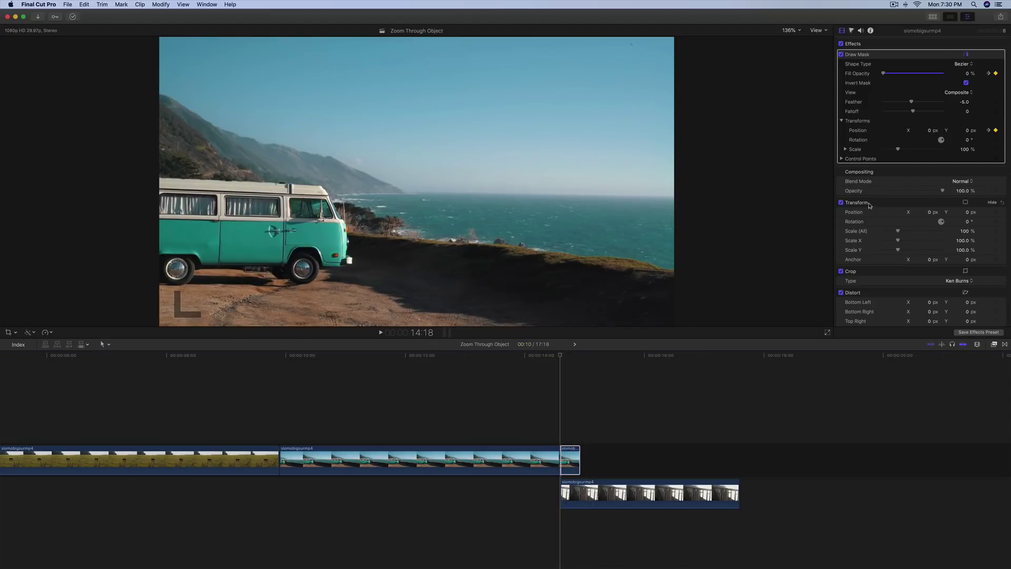
{"action": "left_click_drag", "start_coordinate": [561, 356], "coordinate": [563, 357]}
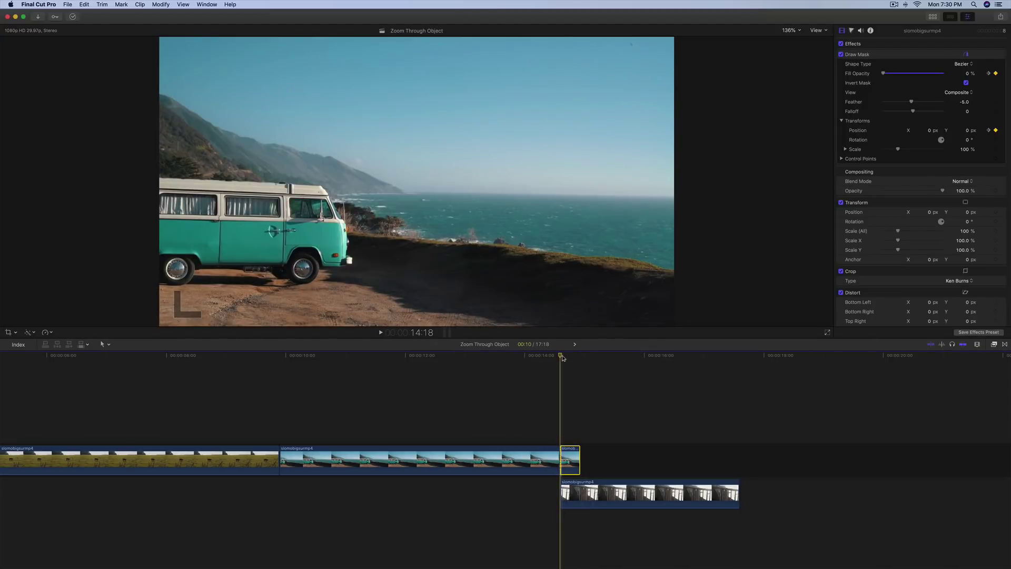